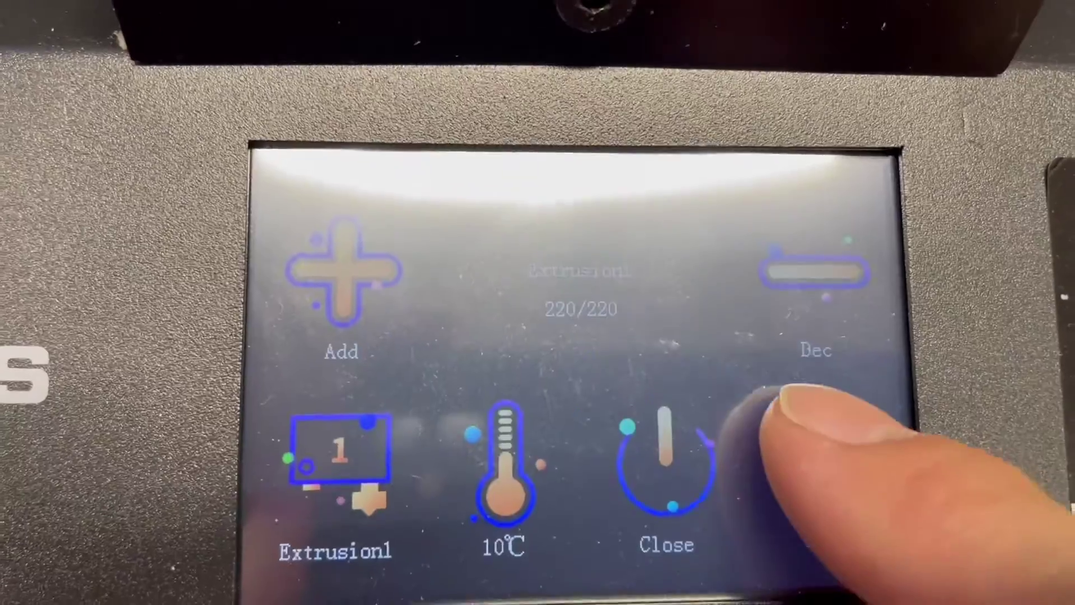
On the printer's touchscreen, return to the main menu and open Leveling at Point1.
{"action": "left_click", "coordinate": [756, 417]}
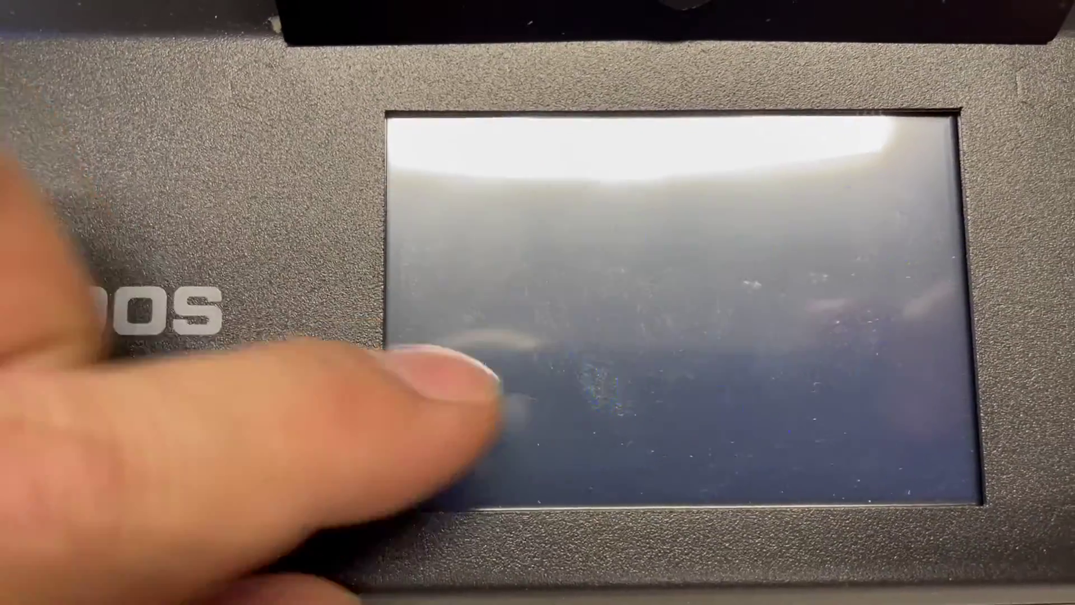
{"action": "left_click", "coordinate": [492, 386]}
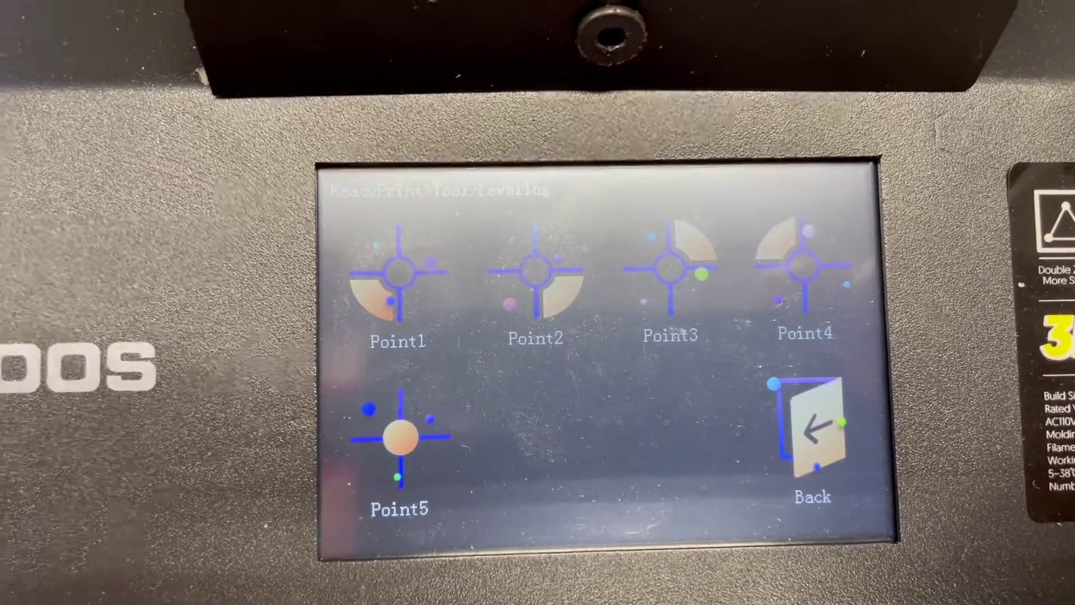
{"action": "left_click", "coordinate": [442, 263]}
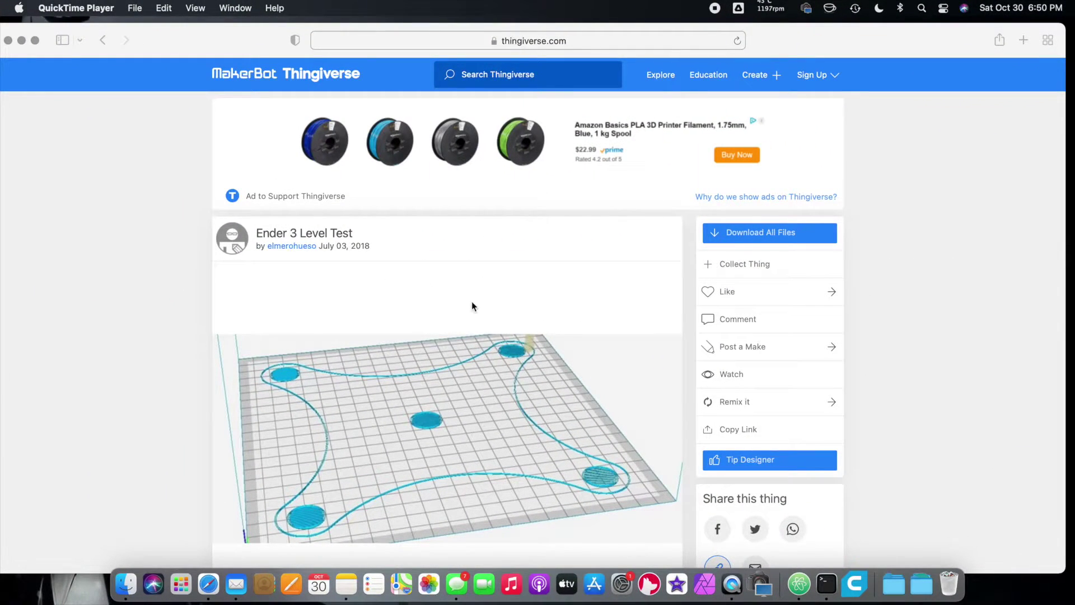
Download all Ender 3 Level Test files as a zip and open the Downloads folder.
{"action": "scroll", "coordinate": [388, 331], "scroll_direction": "down", "scroll_amount": 2}
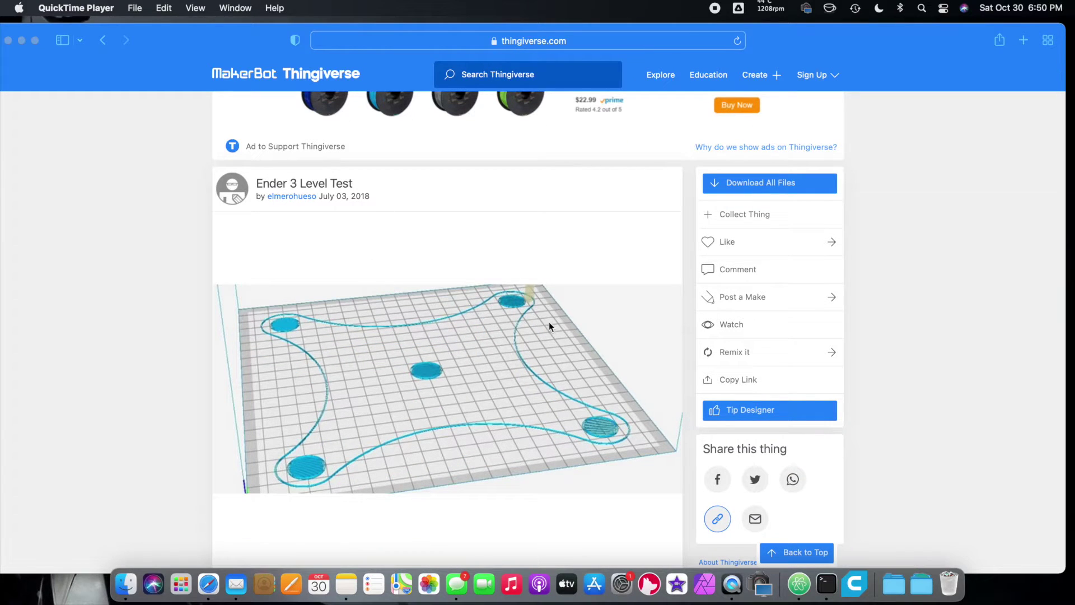
{"action": "left_click", "coordinate": [760, 185]}
{"action": "left_click", "coordinate": [759, 185]}
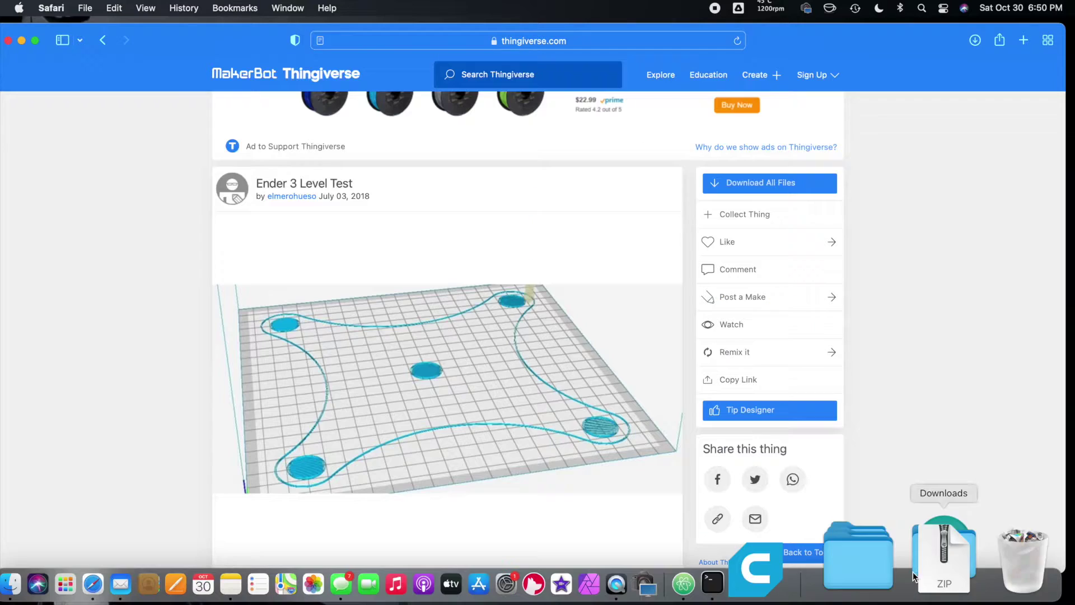
{"action": "left_click", "coordinate": [921, 584]}
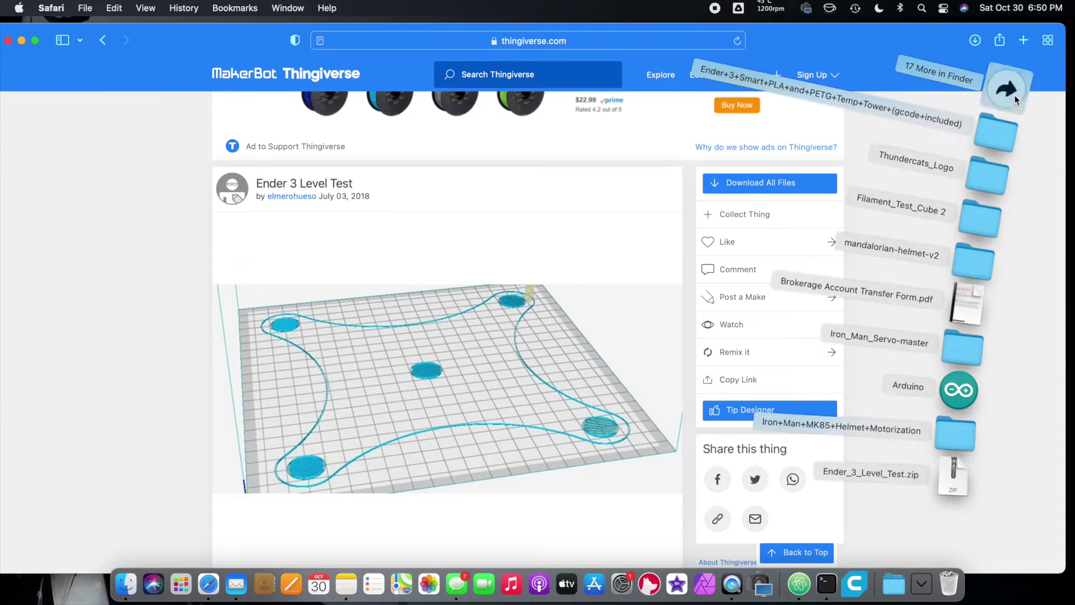
{"action": "left_click", "coordinate": [1011, 92]}
Unzip Ender_3_Level_Test.zip, open its files folder and select Single_Layer_Disc.stl.
{"action": "double_click", "coordinate": [330, 162]}
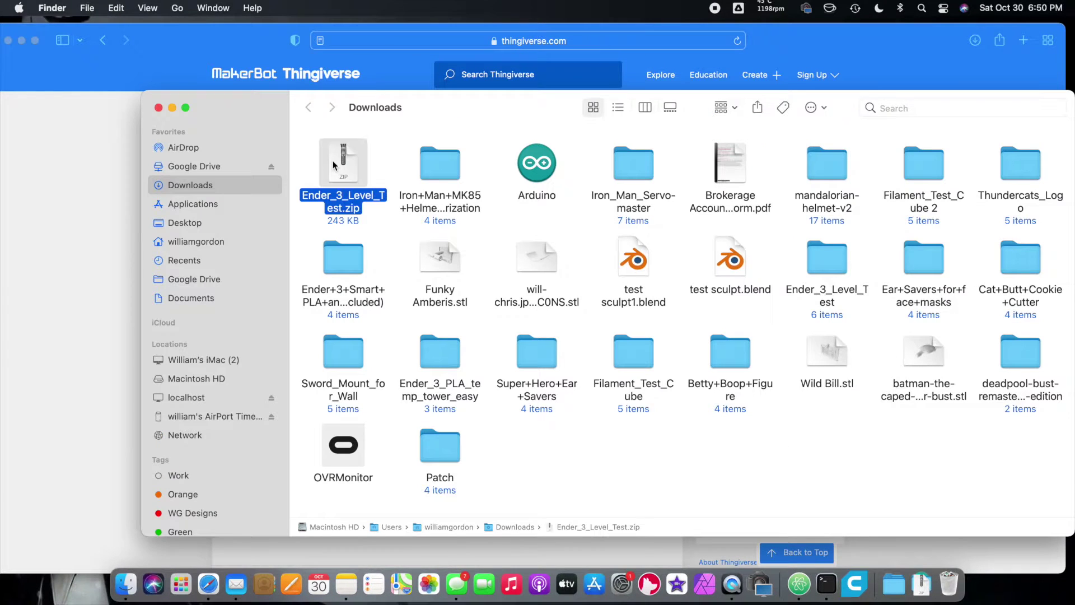
{"action": "double_click", "coordinate": [341, 162]}
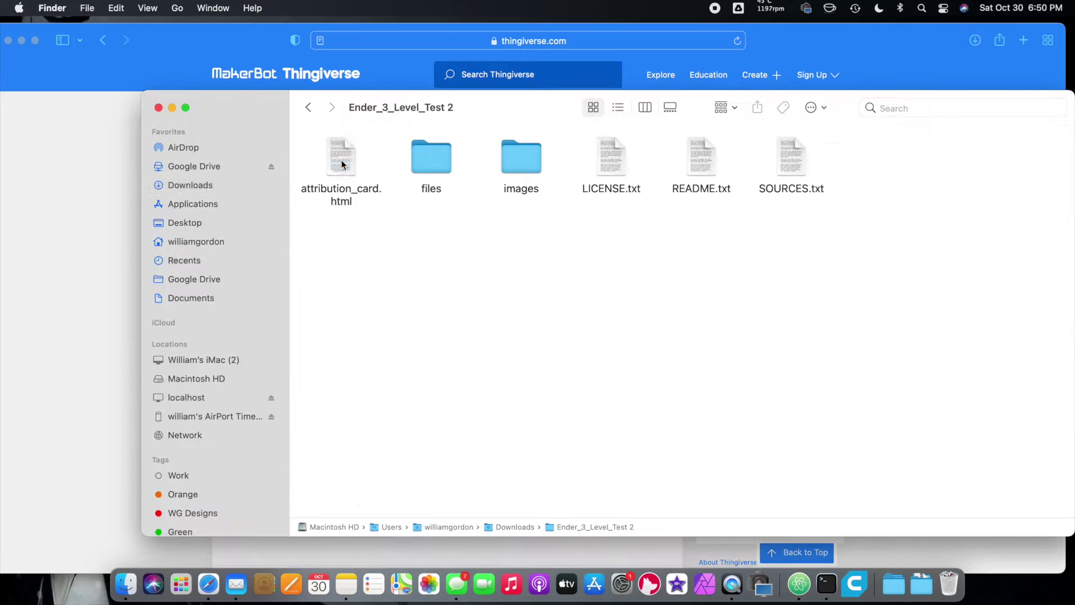
{"action": "double_click", "coordinate": [439, 161]}
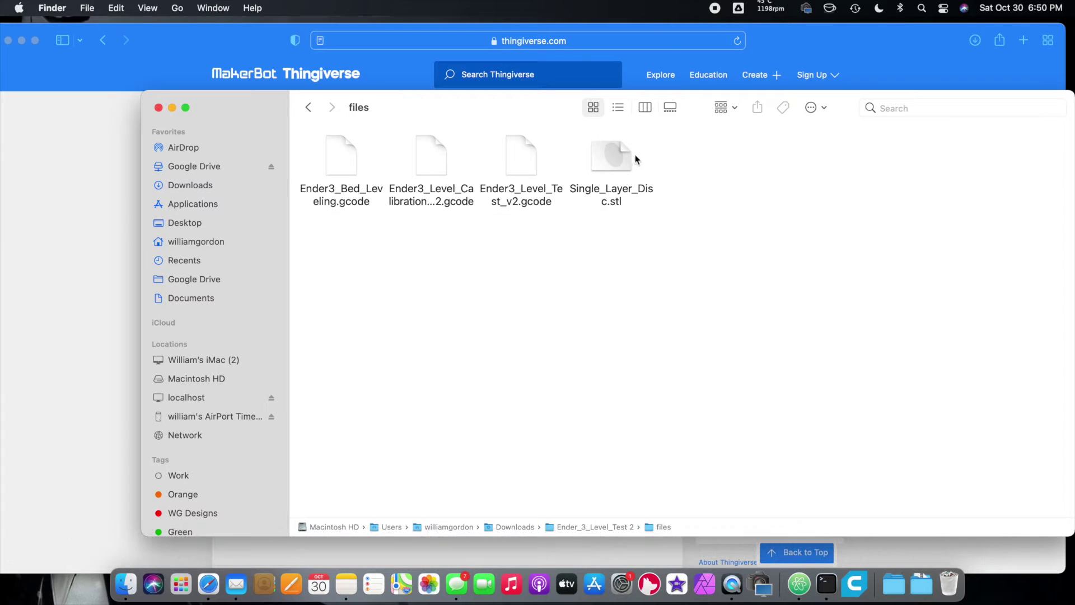
{"action": "left_click", "coordinate": [608, 161]}
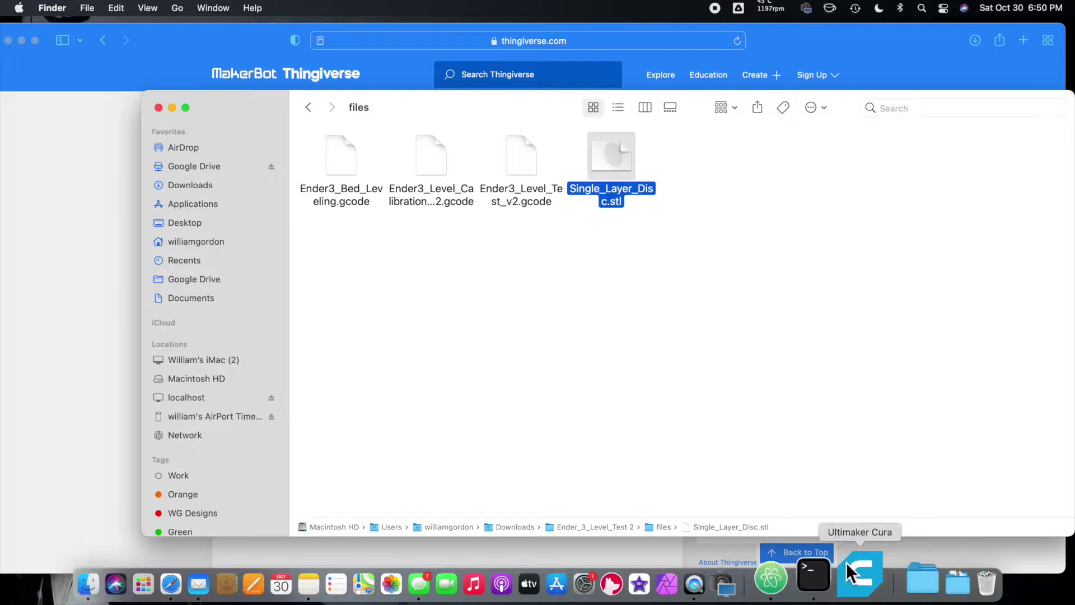
Open Single_Layer_Disc.stl from Downloads > Ender_3_Level_Test > files onto Cura's build plate.
{"action": "left_click", "coordinate": [853, 583]}
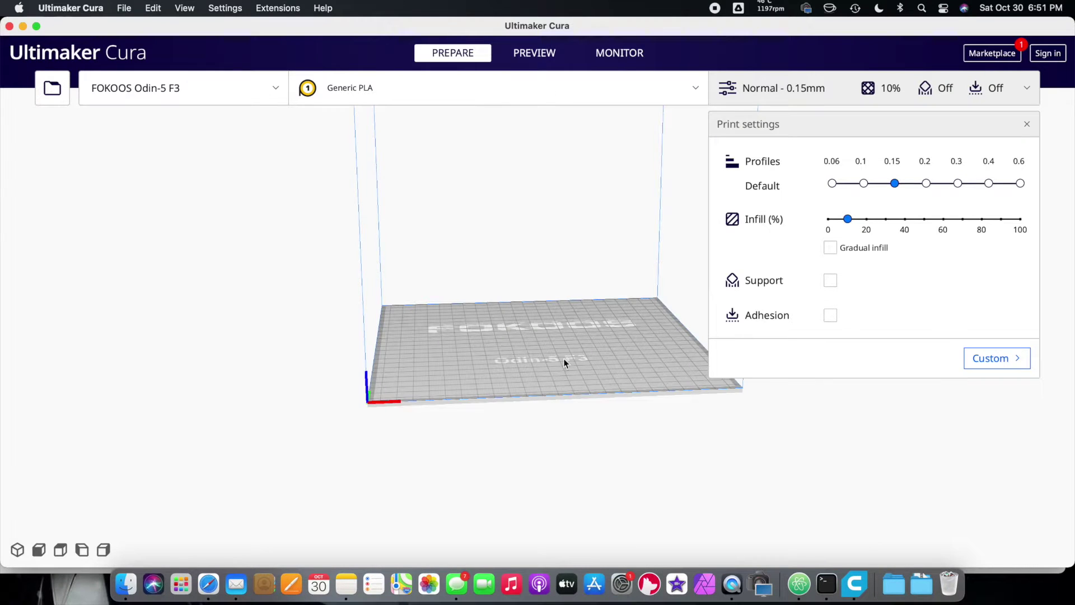
{"action": "right_click_drag", "start_coordinate": [552, 360], "coordinate": [563, 345]}
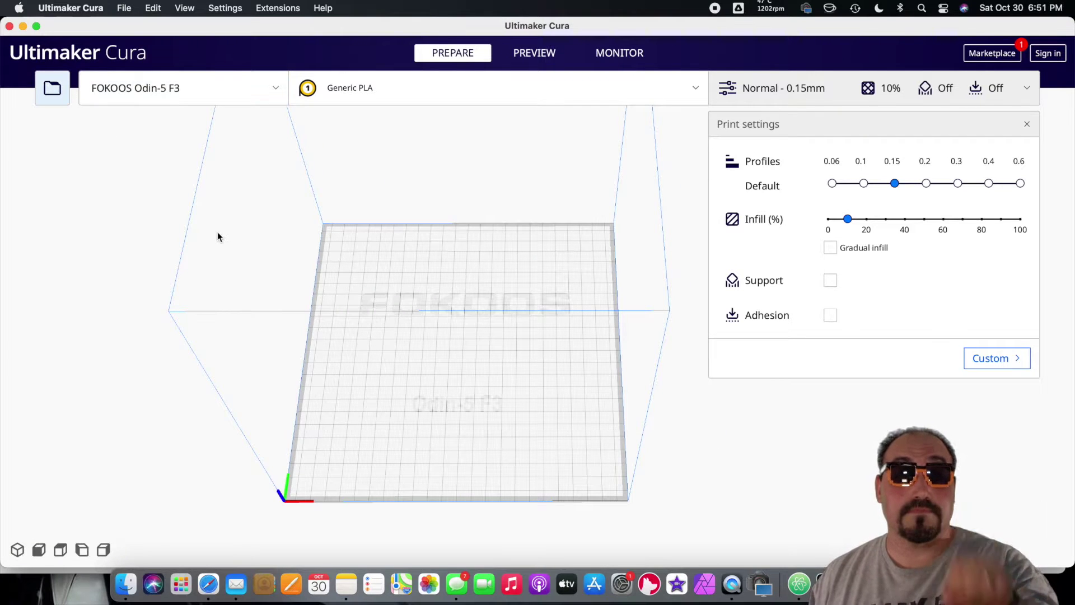
{"action": "key", "text": "super+o"}
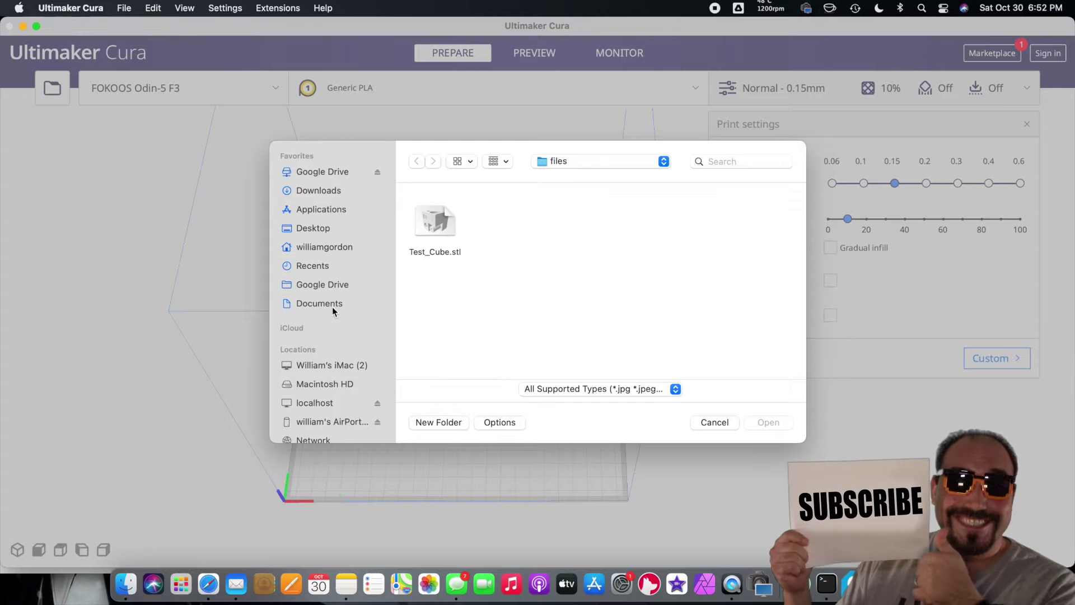
{"action": "left_click", "coordinate": [324, 247]}
{"action": "double_click", "coordinate": [759, 221]}
{"action": "left_click", "coordinate": [595, 297]}
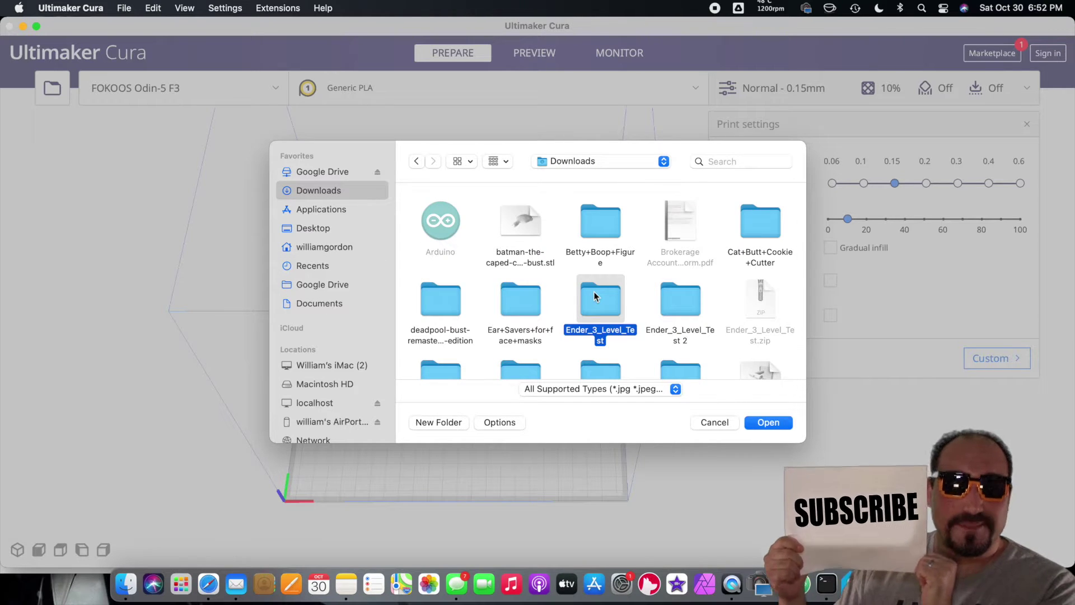
{"action": "double_click", "coordinate": [593, 296]}
{"action": "left_click", "coordinate": [526, 217]}
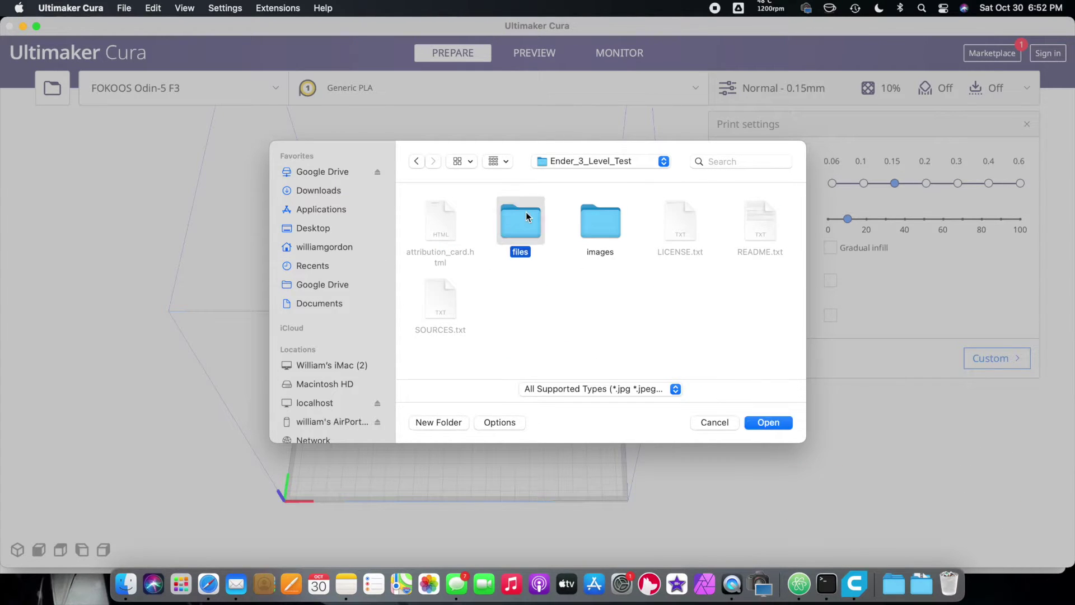
{"action": "double_click", "coordinate": [526, 217]}
{"action": "left_click", "coordinate": [748, 224]}
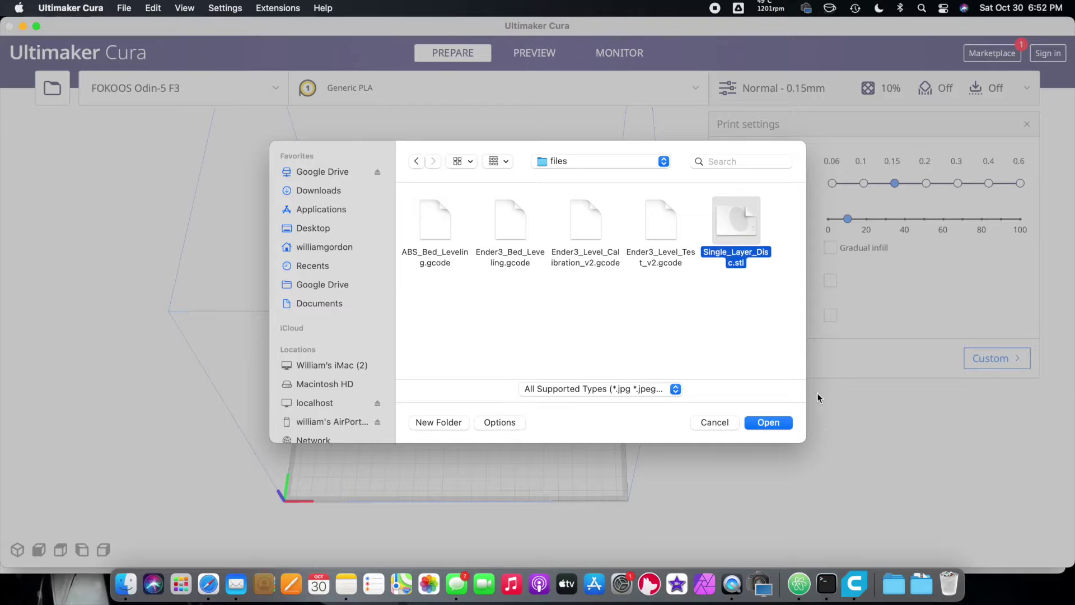
{"action": "left_click", "coordinate": [768, 422]}
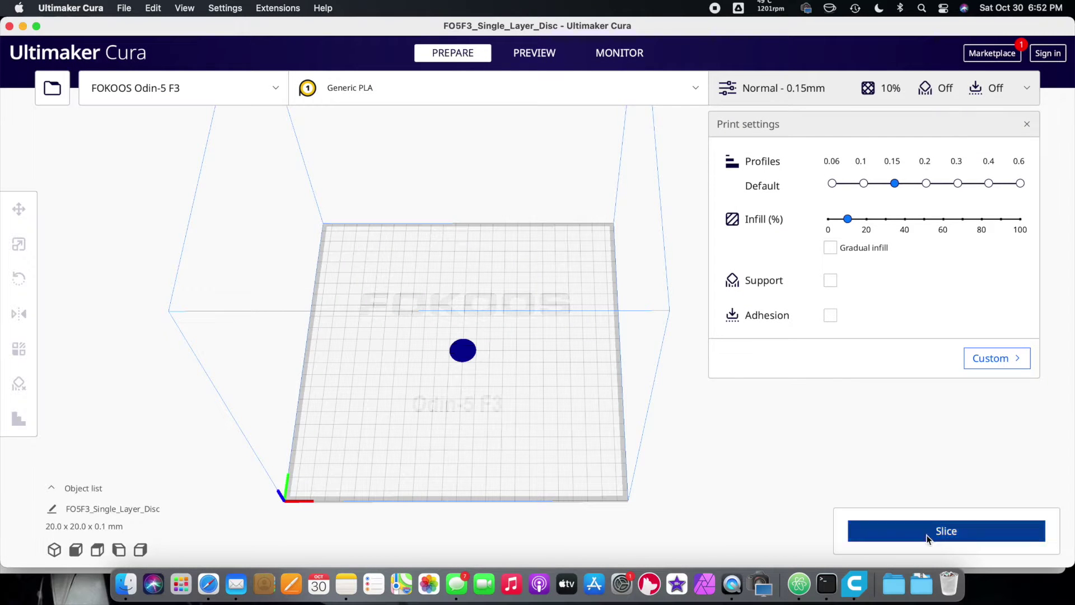
Slice the disc, then turn off uniform scaling so its height can change.
{"action": "left_click", "coordinate": [917, 530]}
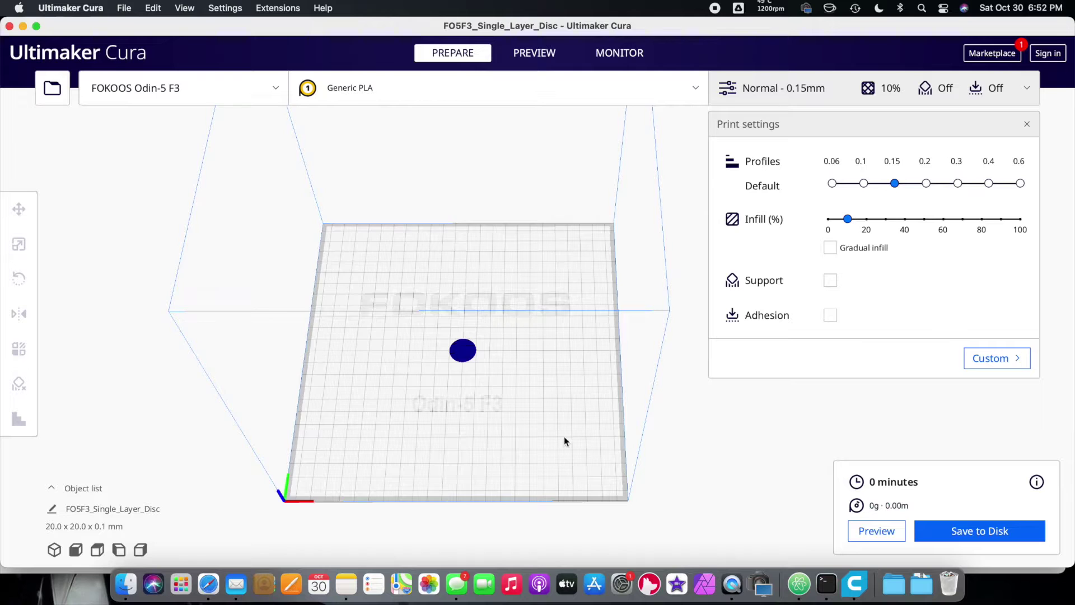
{"action": "right_click_drag", "start_coordinate": [564, 435], "coordinate": [585, 410]}
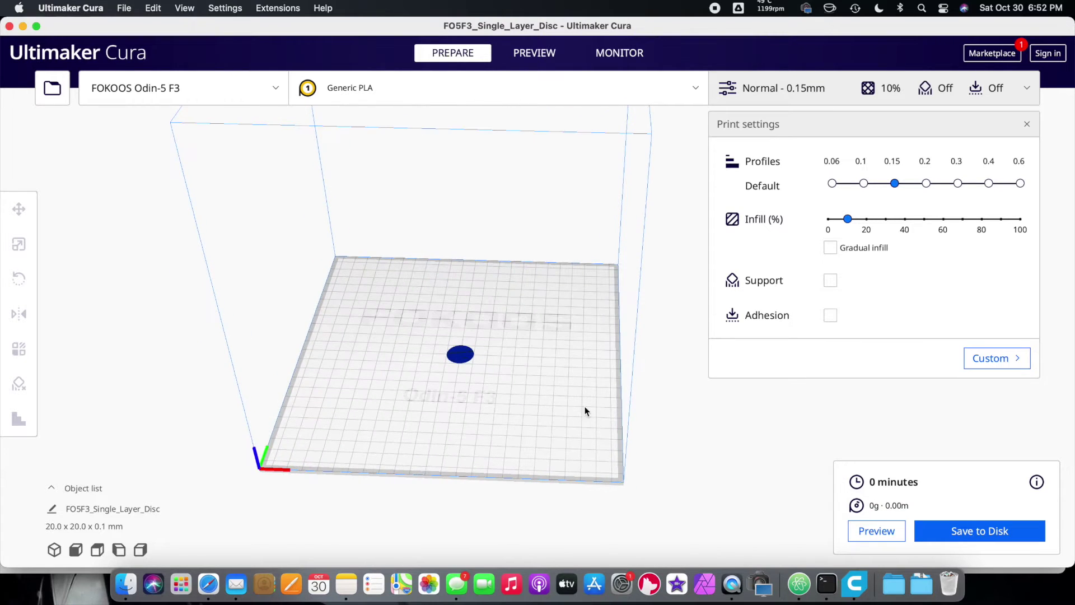
{"action": "left_click", "coordinate": [460, 354]}
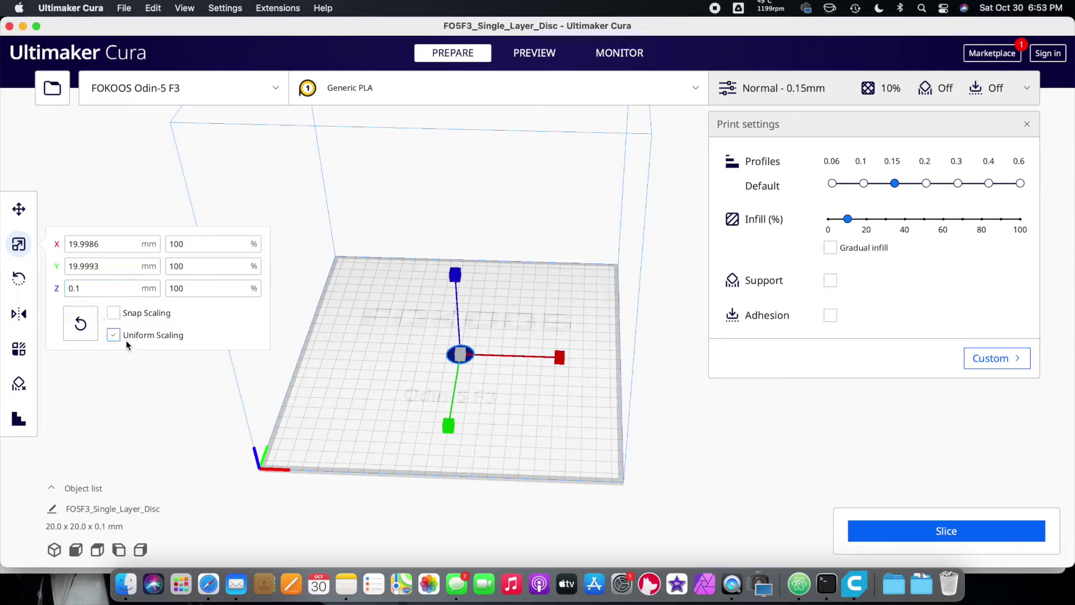
{"action": "left_click", "coordinate": [114, 334]}
{"action": "left_click", "coordinate": [552, 416]}
Re-slice the thicker disc and check its layers in Preview.
{"action": "left_click", "coordinate": [962, 523]}
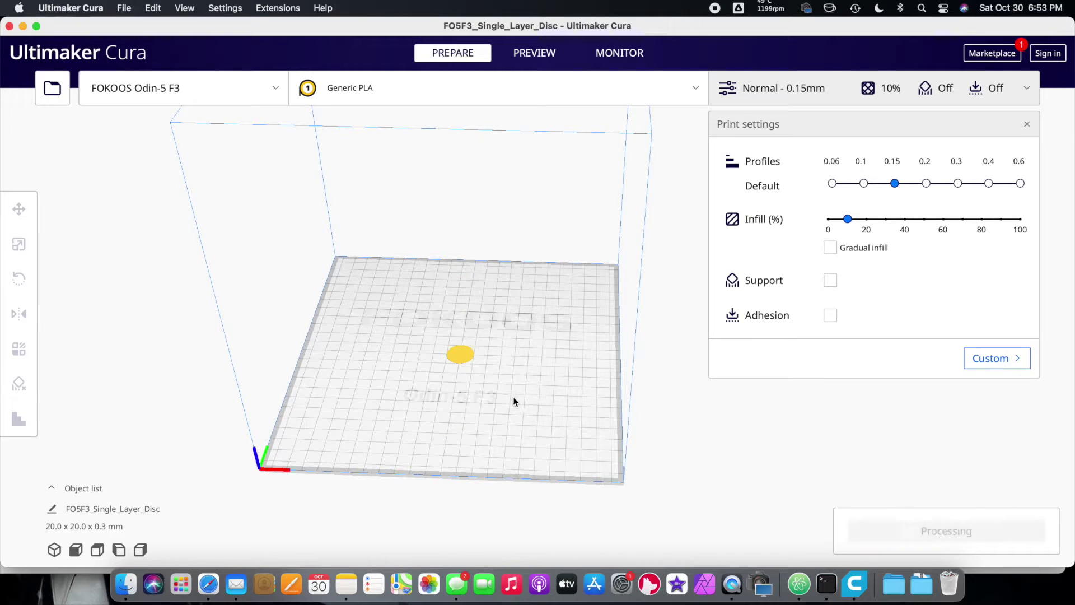
{"action": "left_click", "coordinate": [533, 56]}
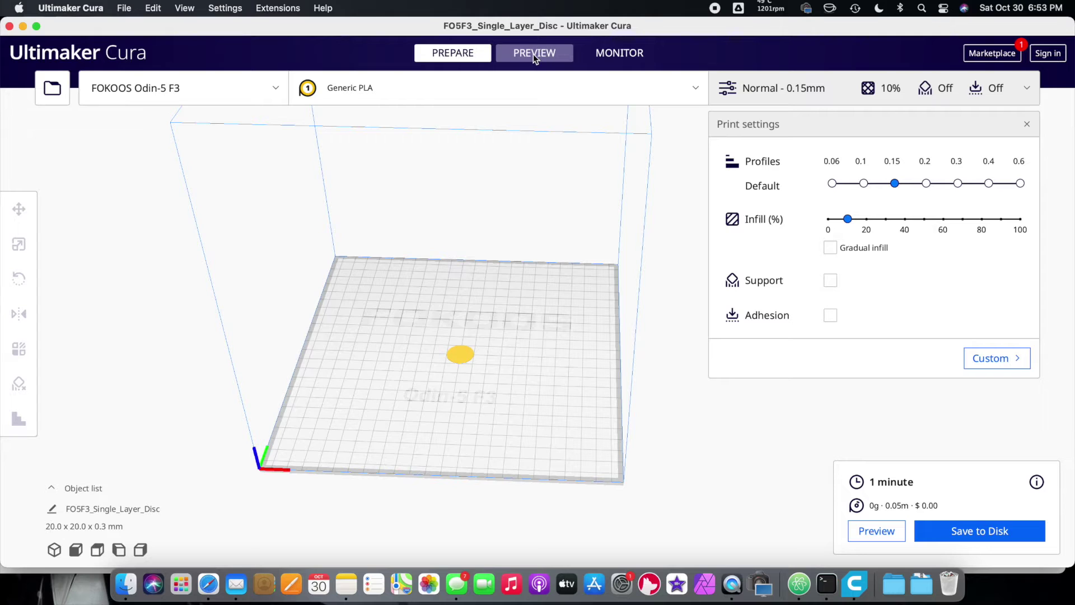
{"action": "left_click", "coordinate": [452, 52]}
Set the disc's Z height to 0.25 mm (250%) in the scale panel.
{"action": "left_click", "coordinate": [461, 353]}
{"action": "left_click", "coordinate": [420, 235]}
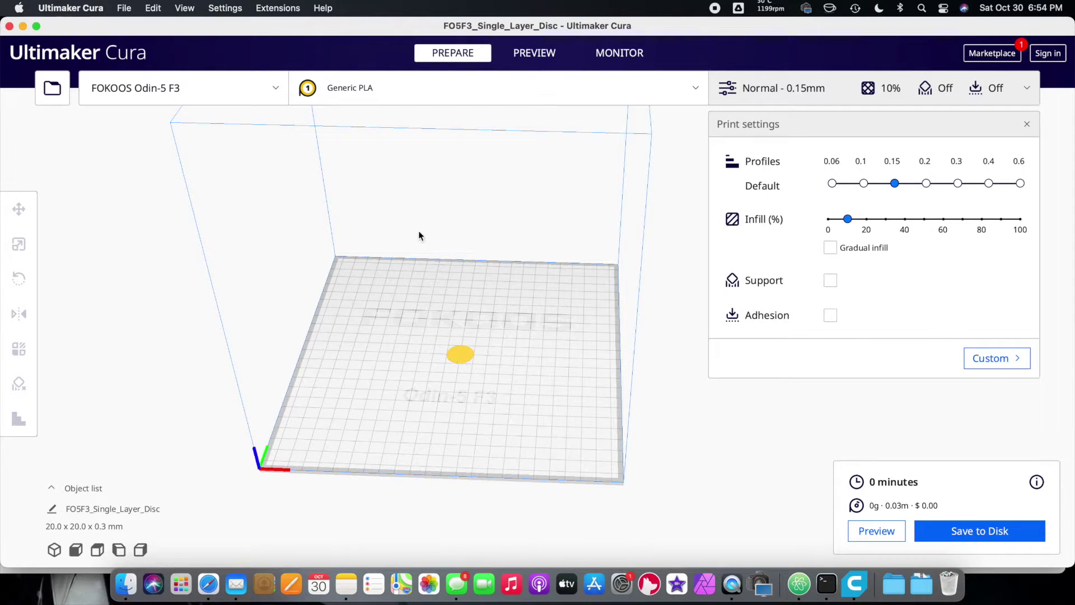
{"action": "left_click", "coordinate": [462, 361]}
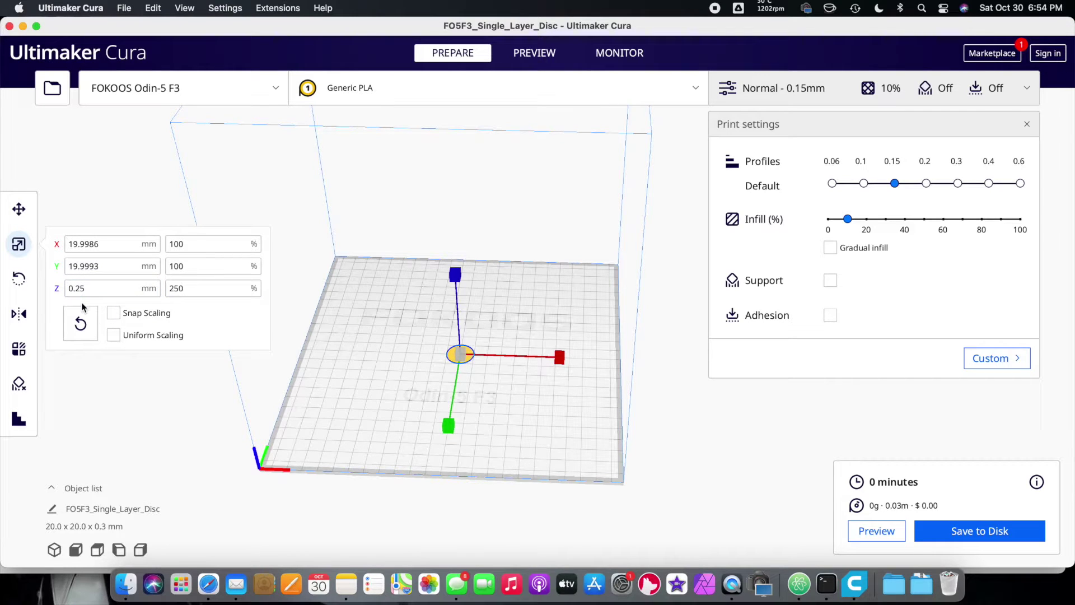
{"action": "key", "text": "Tab"}
{"action": "left_click", "coordinate": [107, 288]}
{"action": "left_click", "coordinate": [90, 268]}
{"action": "left_click", "coordinate": [81, 287]}
{"action": "left_click", "coordinate": [554, 394]}
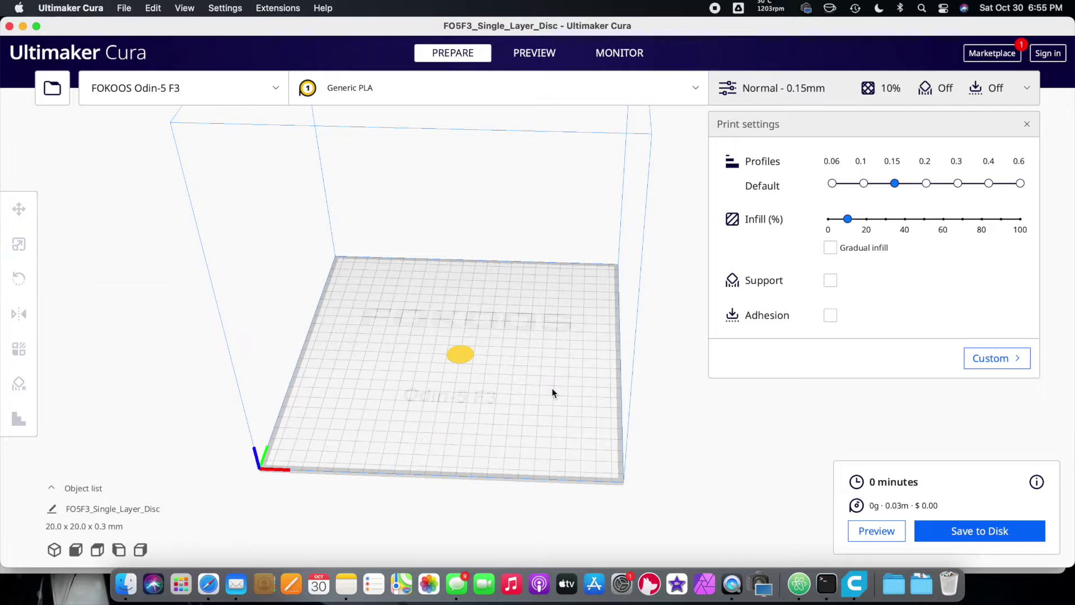
{"action": "left_click", "coordinate": [463, 359]}
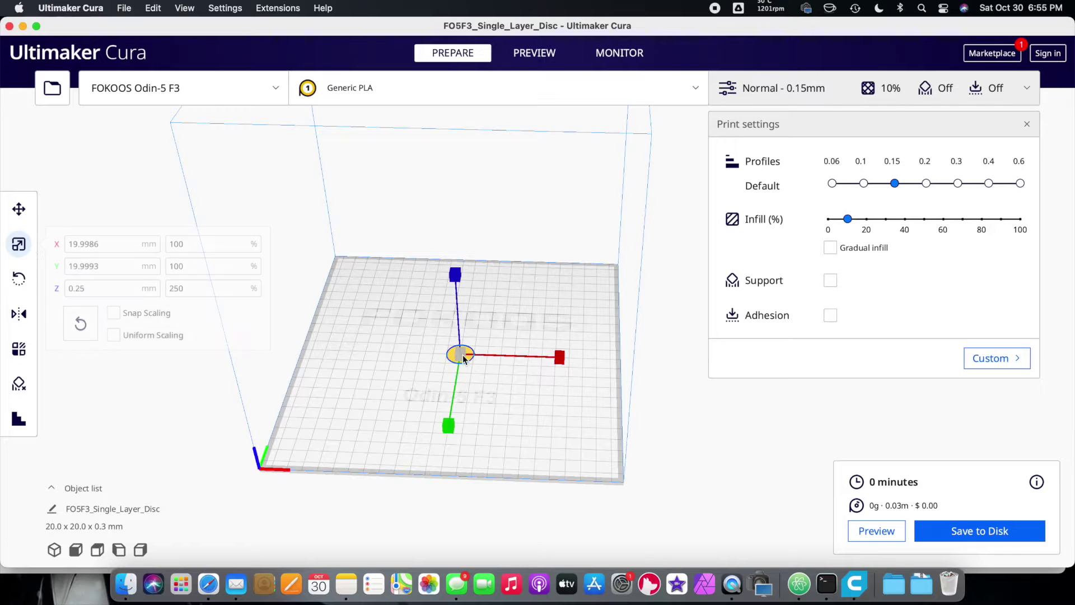
{"action": "left_click", "coordinate": [507, 389]}
{"action": "left_click", "coordinate": [472, 357]}
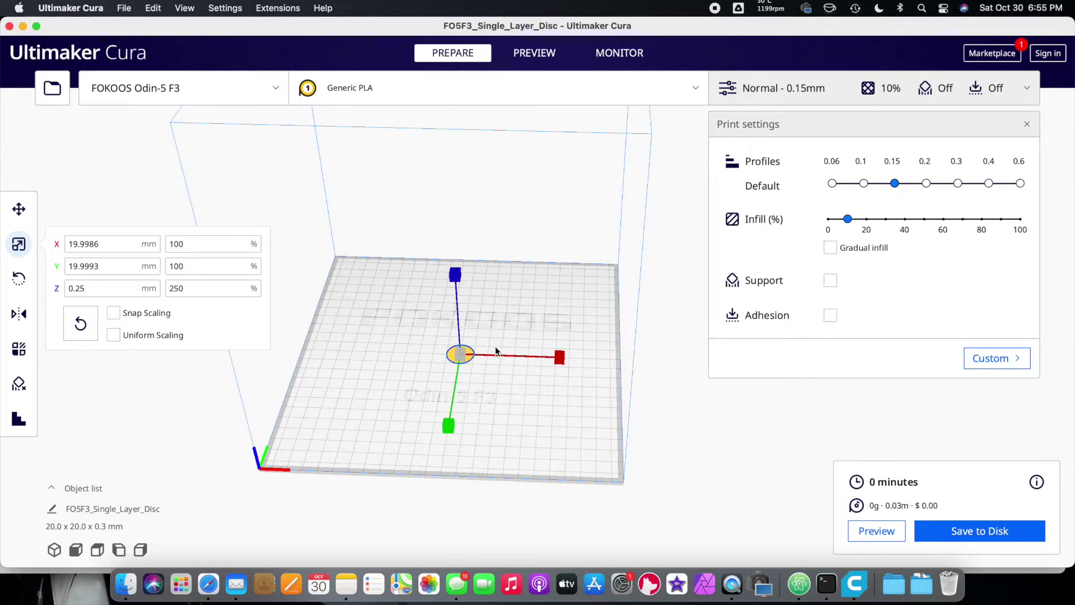
Preview the sliced disc and replay its single-layer toolpath simulation from the start.
{"action": "left_click", "coordinate": [519, 51]}
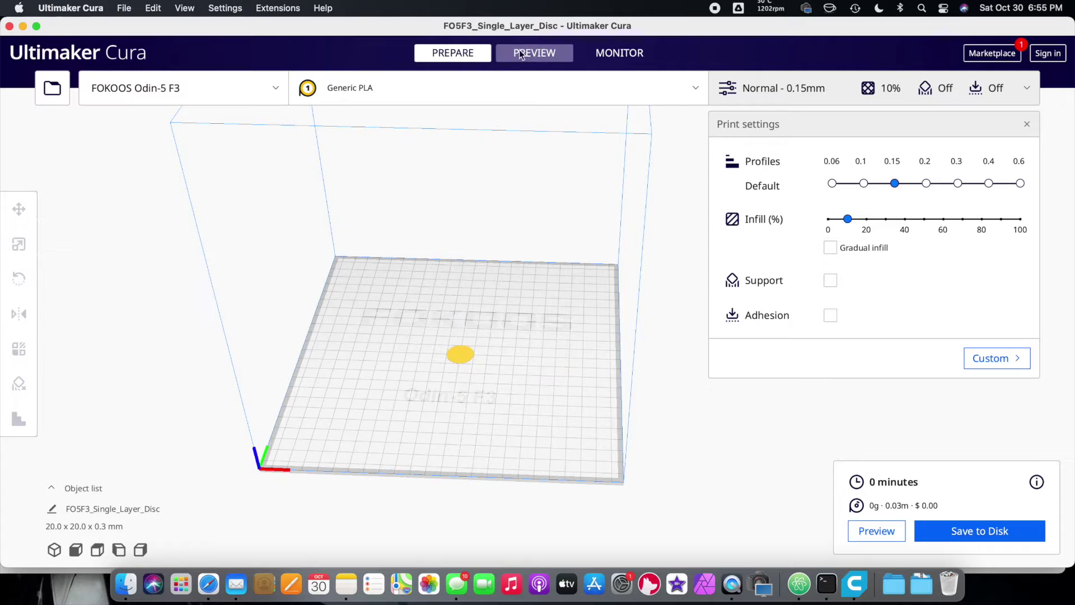
{"action": "left_click", "coordinate": [526, 54]}
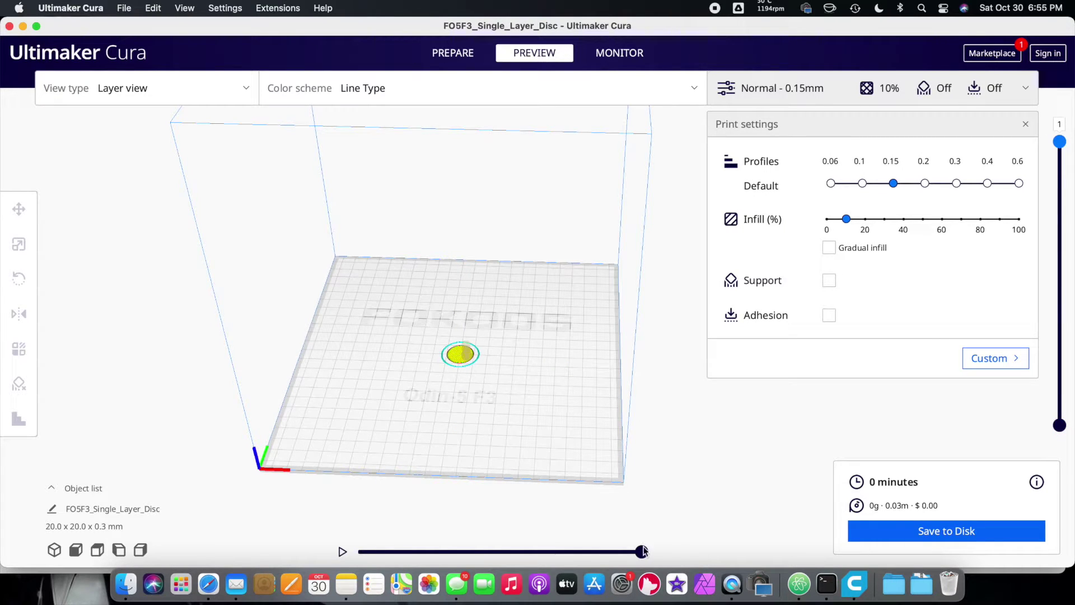
{"action": "left_click_drag", "start_coordinate": [642, 552], "coordinate": [341, 552]}
{"action": "left_click", "coordinate": [341, 552]}
Back in Prepare, select the disc and bring up its context menu.
{"action": "left_click", "coordinate": [449, 53]}
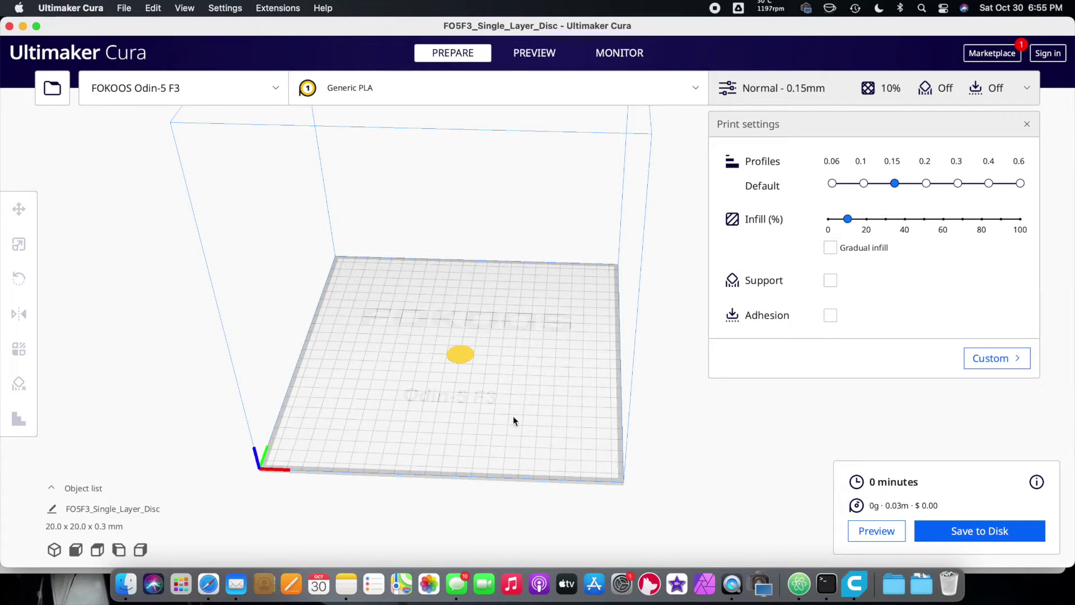
{"action": "left_click", "coordinate": [459, 354]}
{"action": "right_click", "coordinate": [450, 353]}
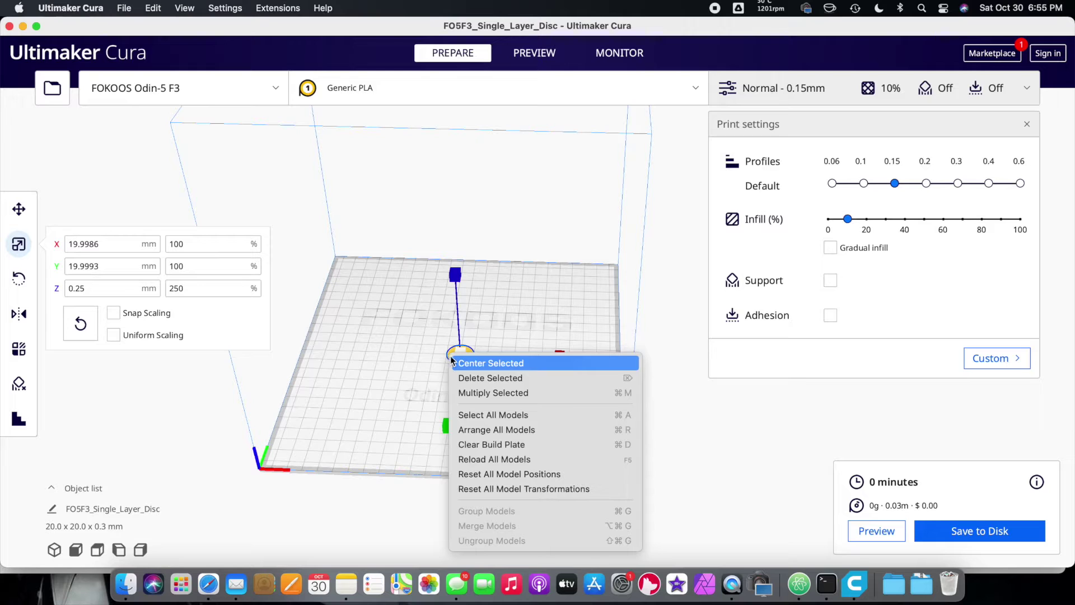
Make four copies of the disc with Multiply Selected.
{"action": "left_click", "coordinate": [484, 394]}
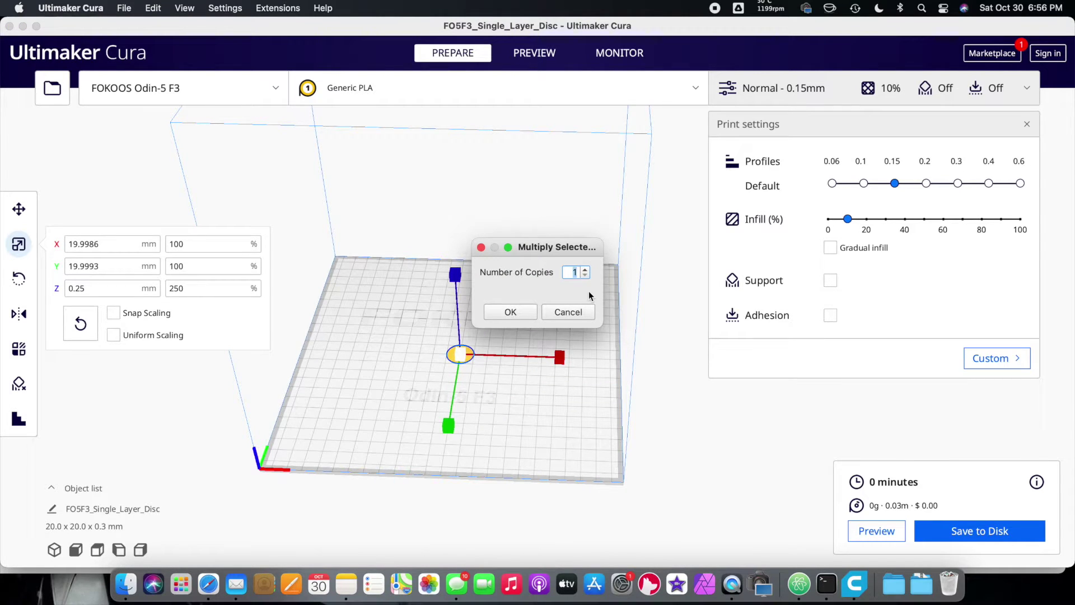
{"action": "left_click", "coordinate": [532, 311]}
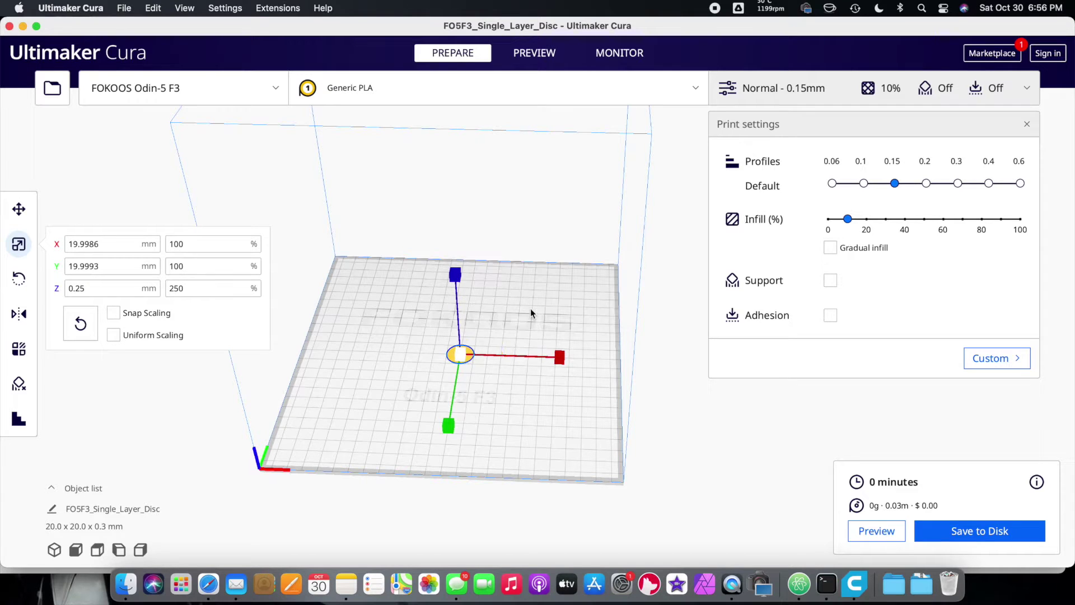
{"action": "left_click", "coordinate": [540, 289]}
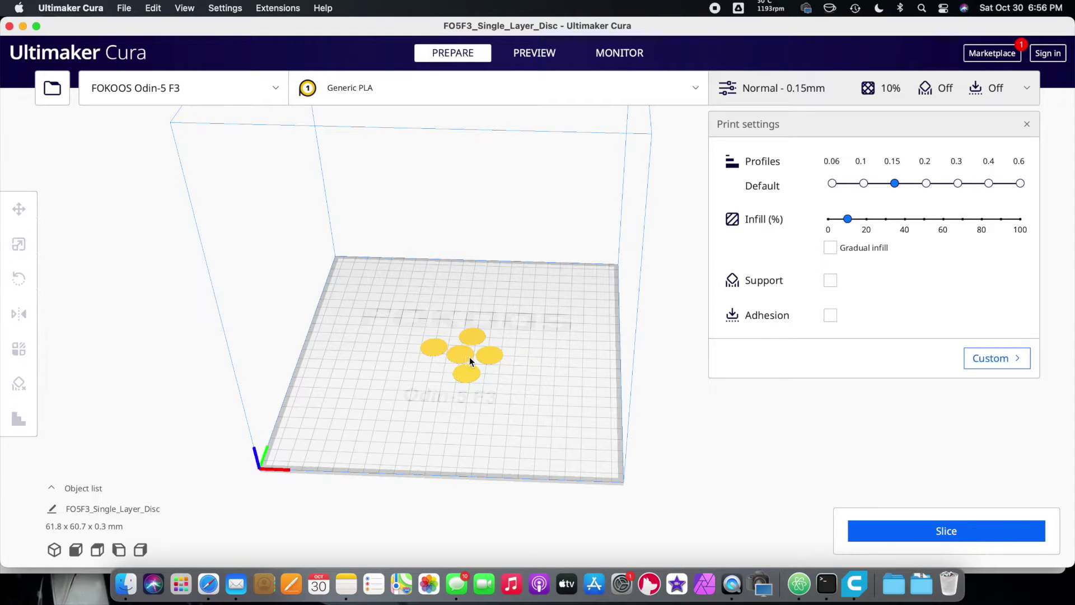
{"action": "left_click", "coordinate": [434, 342]}
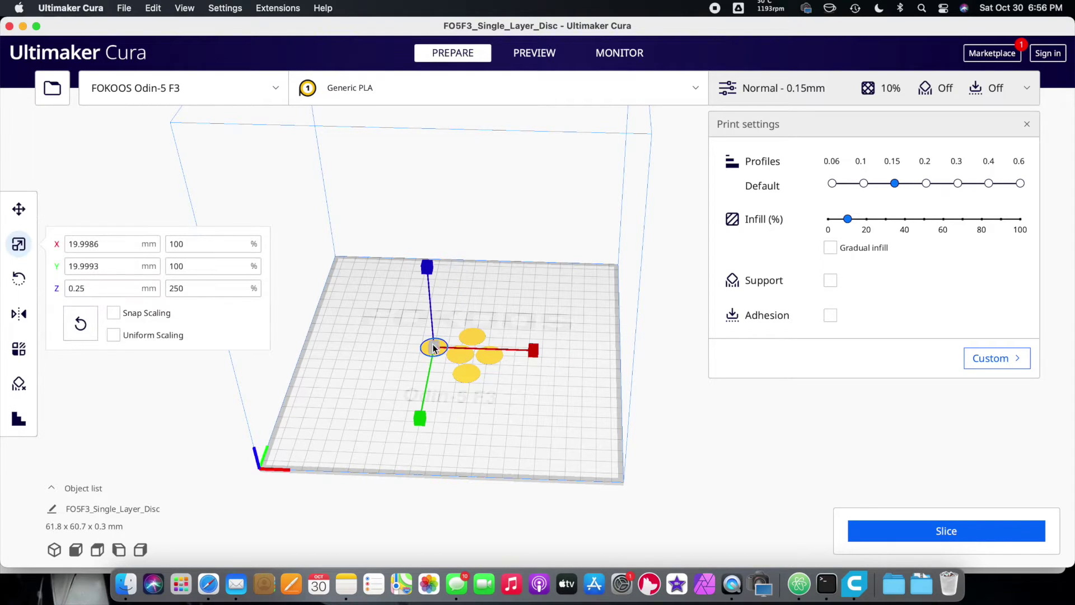
Move the first copy to the front-left corner at X -90, Y 90.
{"action": "left_click", "coordinate": [18, 209]}
{"action": "left_click_drag", "start_coordinate": [426, 347], "coordinate": [299, 437]}
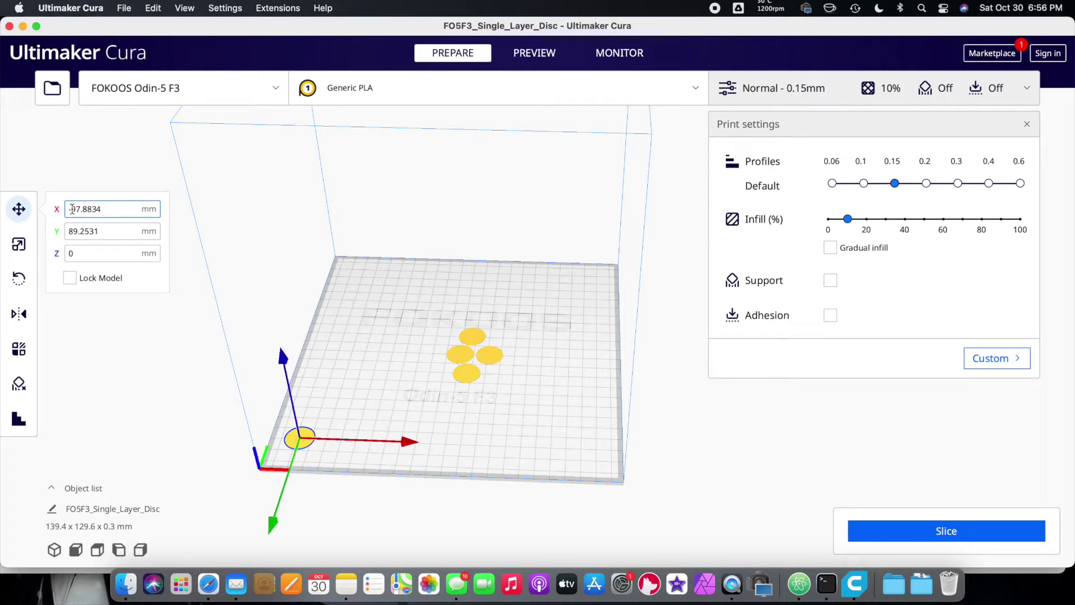
{"action": "triple_click", "coordinate": [112, 209]}
{"action": "type", "text": "-90"}
{"action": "left_click", "coordinate": [99, 232]}
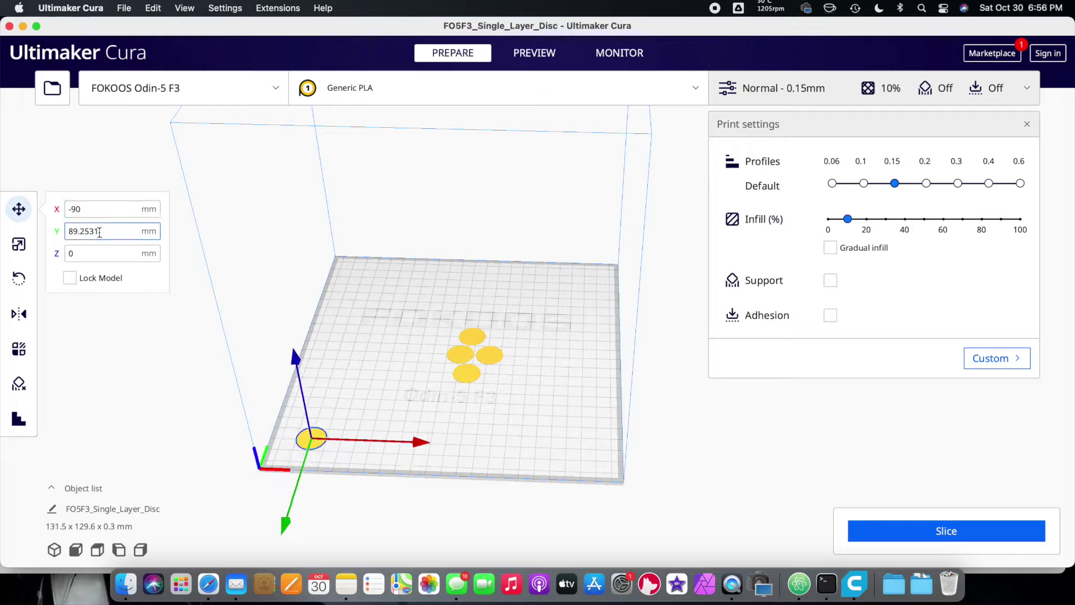
{"action": "triple_click", "coordinate": [104, 231]}
{"action": "type", "text": "90"}
{"action": "key", "text": "Tab"}
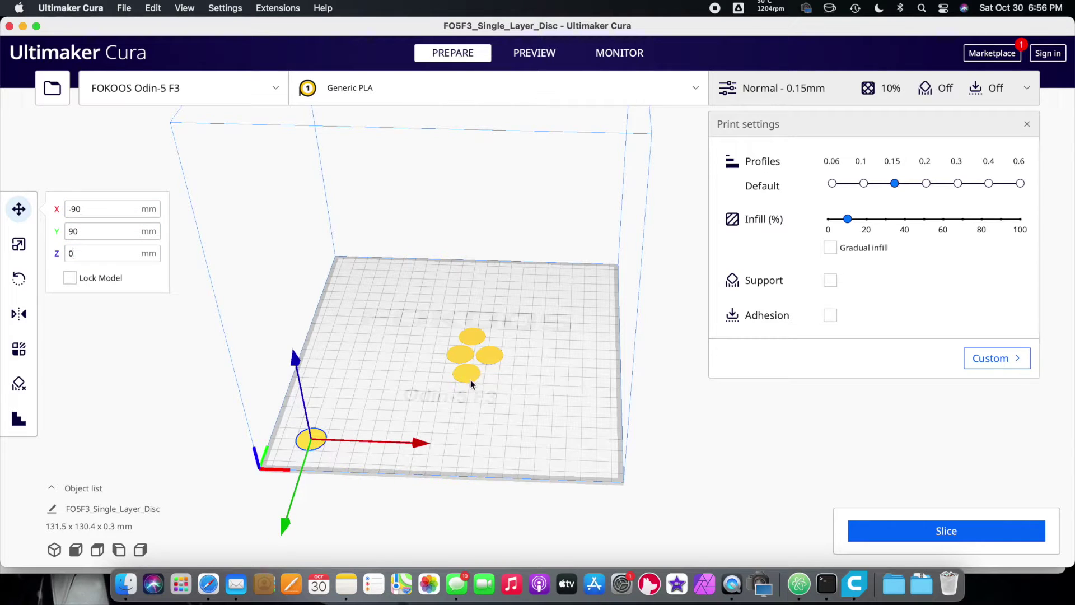
Move a second copy to the front-right corner at X 90, Y 90.
{"action": "left_click", "coordinate": [459, 381]}
{"action": "left_click", "coordinate": [456, 360]}
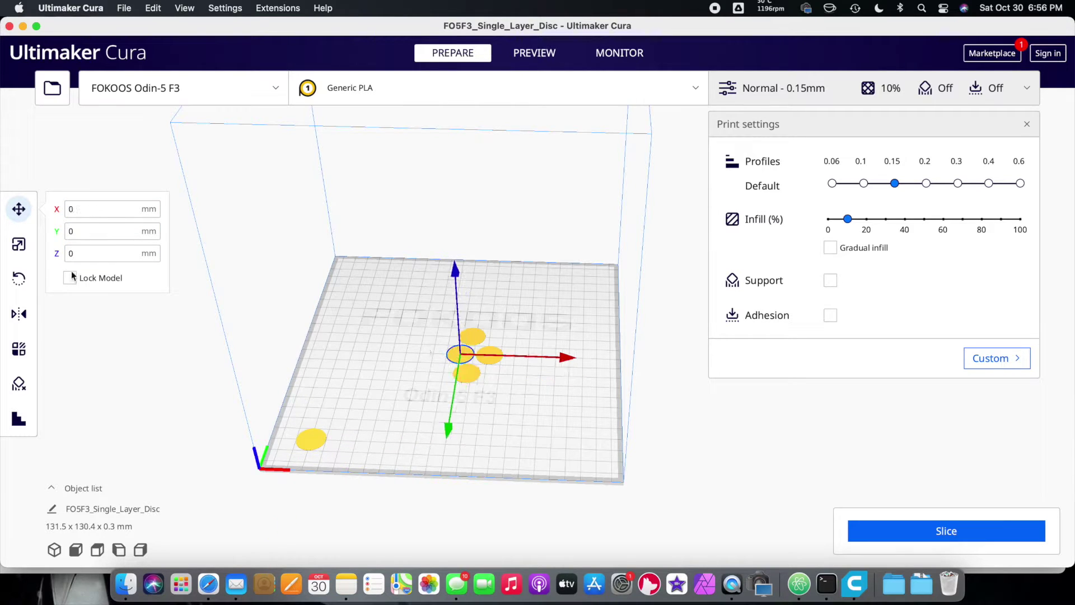
{"action": "left_click", "coordinate": [526, 401]}
{"action": "left_click", "coordinate": [465, 379]}
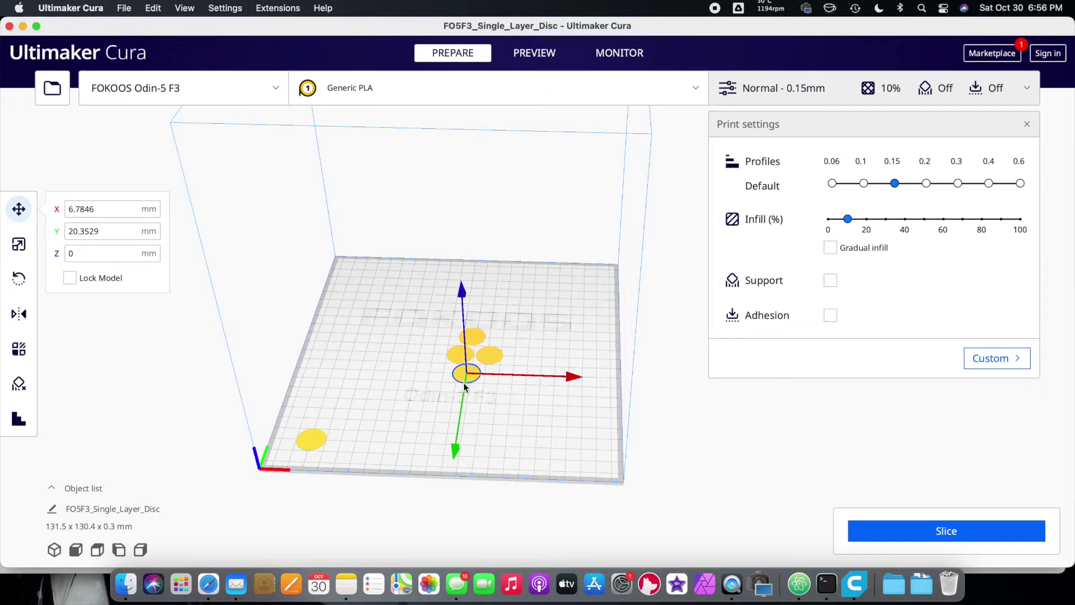
{"action": "left_click_drag", "start_coordinate": [458, 378], "coordinate": [589, 451]}
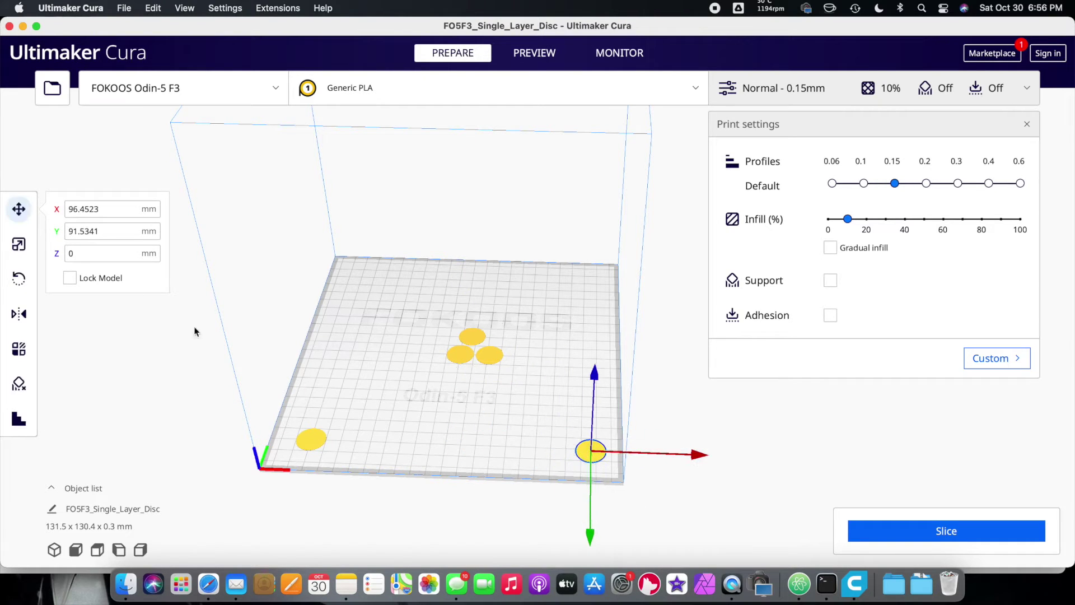
{"action": "left_click_drag", "start_coordinate": [82, 209], "coordinate": [112, 215]}
{"action": "double_click", "coordinate": [112, 214]}
{"action": "type", "text": "90"}
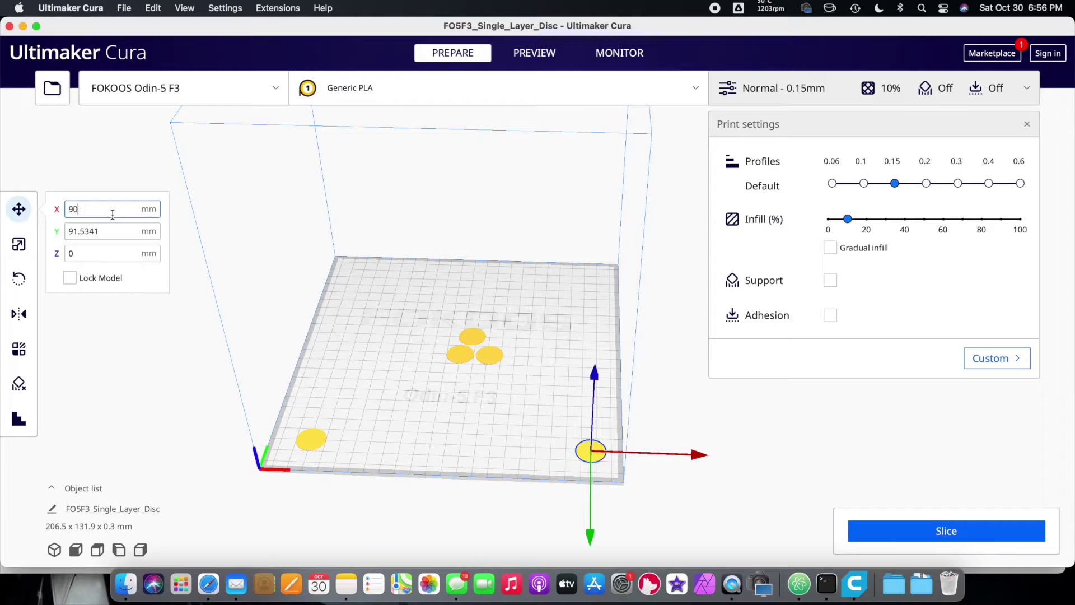
{"action": "double_click", "coordinate": [110, 230]}
{"action": "type", "text": "90"}
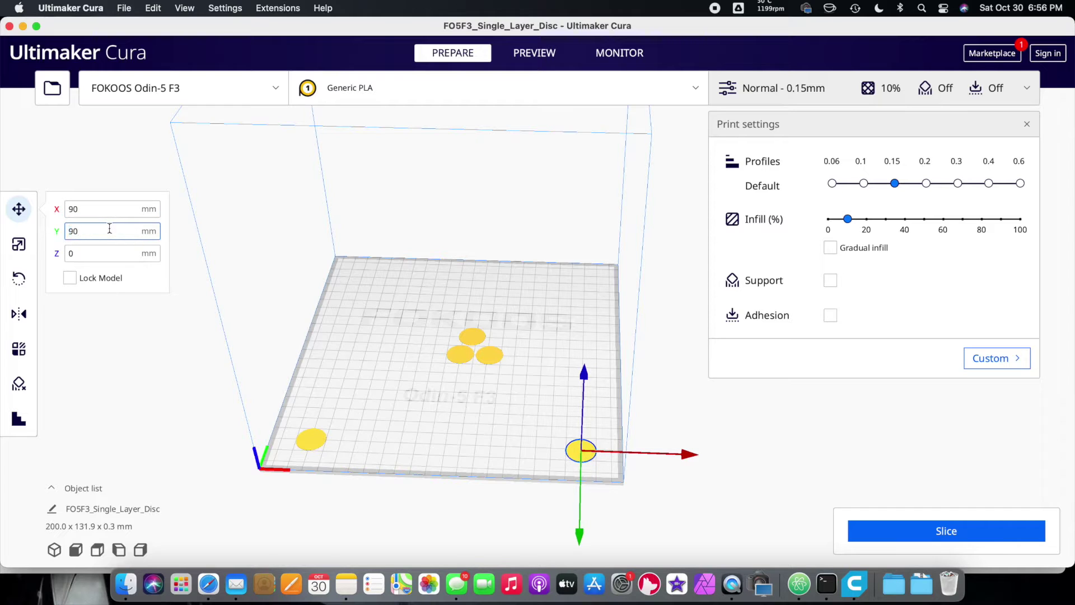
{"action": "key", "text": "Return"}
Move a third copy to the back-right corner at X 90, Y -90.
{"action": "left_click", "coordinate": [491, 360]}
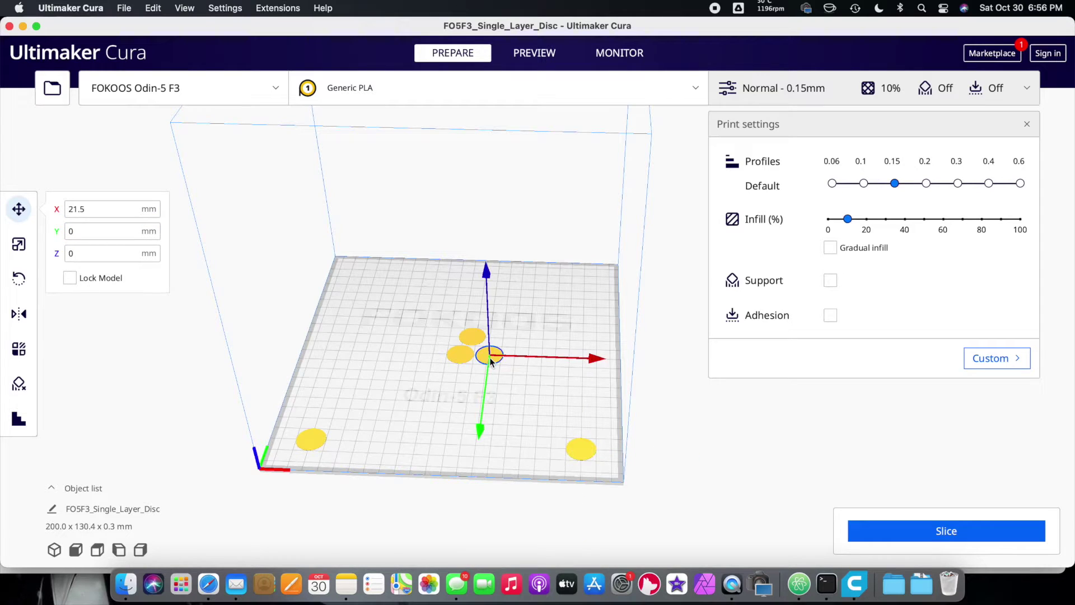
{"action": "left_click_drag", "start_coordinate": [490, 360], "coordinate": [594, 282]}
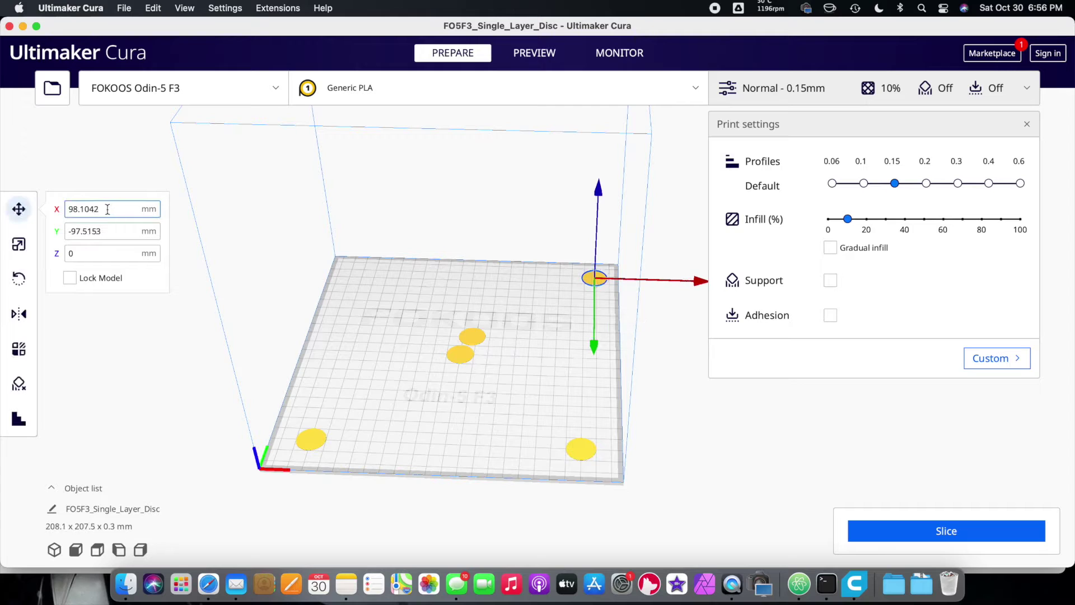
{"action": "double_click", "coordinate": [108, 209]}
{"action": "type", "text": "90"}
{"action": "double_click", "coordinate": [109, 230]}
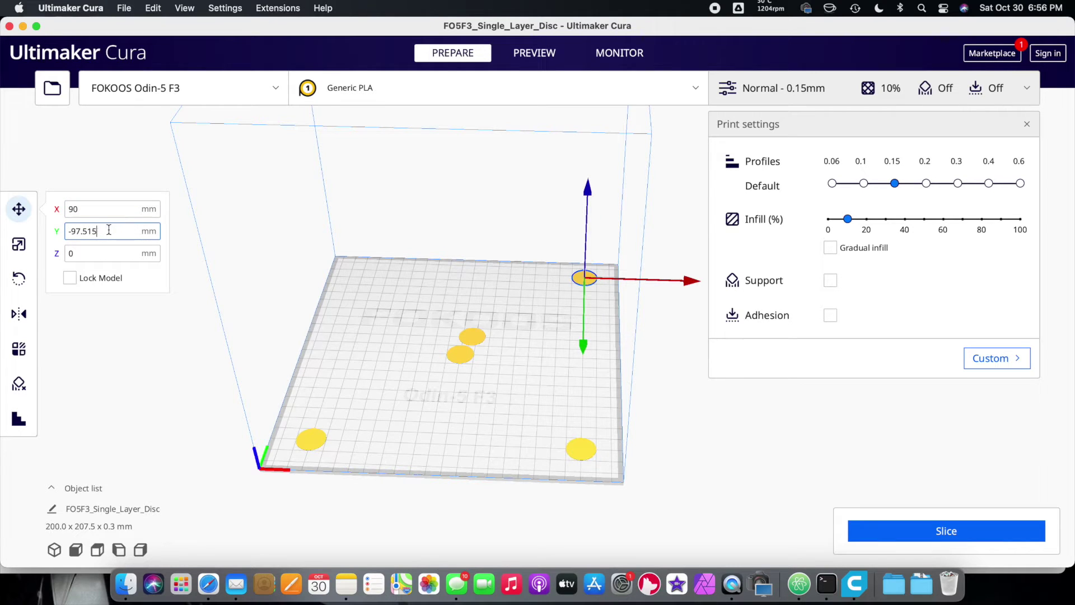
{"action": "type", "text": "-90"}
{"action": "key", "text": "Return"}
Move the last copy to the back-left corner at X -90, Y -90.
{"action": "left_click", "coordinate": [473, 337]}
{"action": "left_click_drag", "start_coordinate": [474, 337], "coordinate": [358, 277]}
{"action": "double_click", "coordinate": [116, 211]}
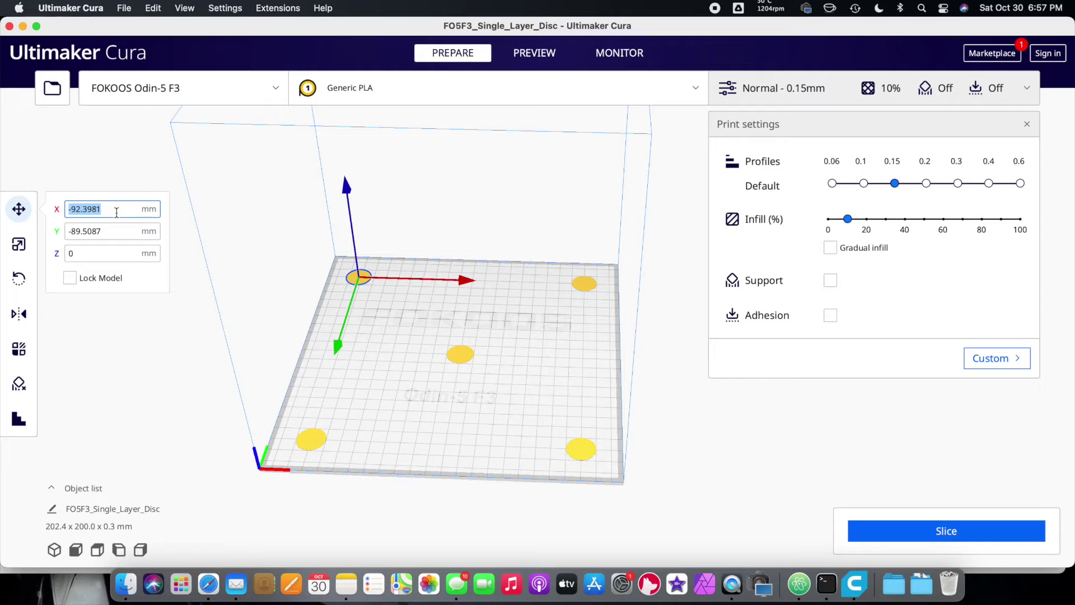
{"action": "type", "text": "-90"}
{"action": "key", "text": "Tab"}
{"action": "type", "text": "-90"}
{"action": "left_click", "coordinate": [398, 371]}
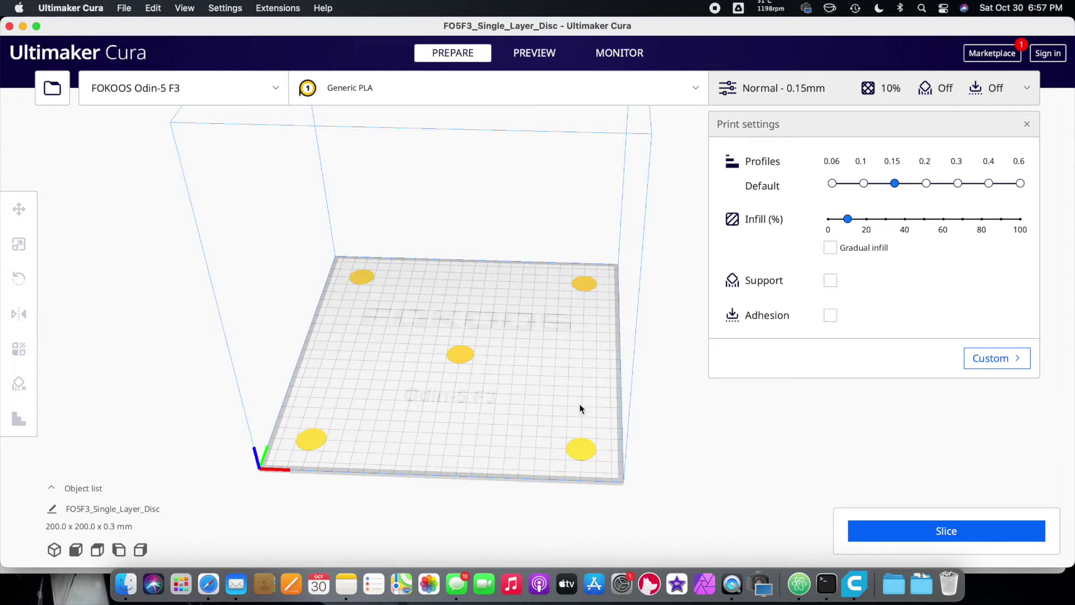
Slice all five discs and scrub the layer simulation to inspect their toolpaths.
{"action": "left_click", "coordinate": [951, 534]}
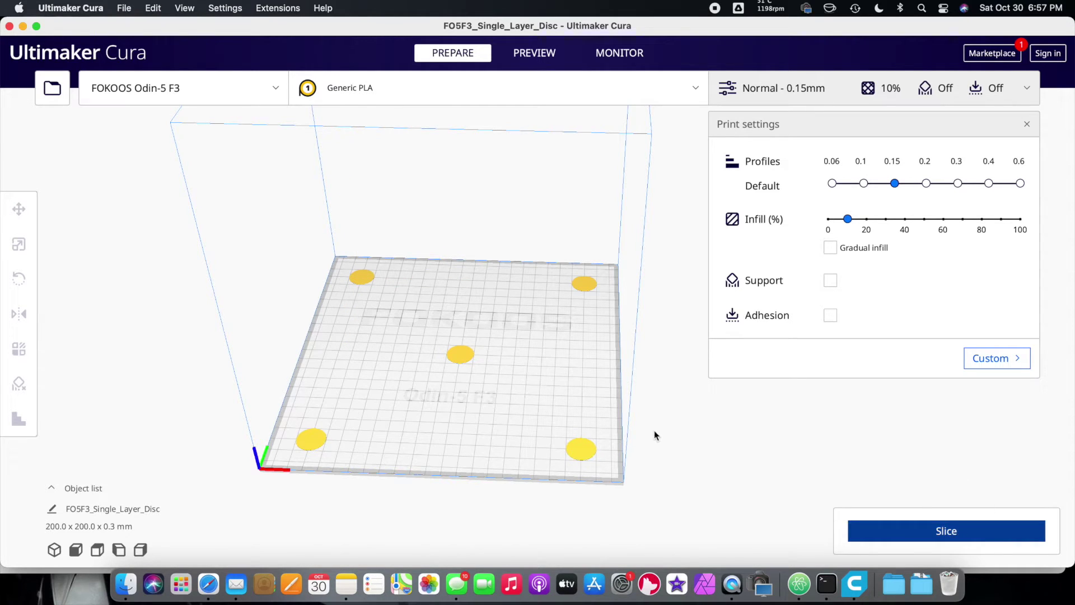
{"action": "left_click", "coordinate": [872, 529]}
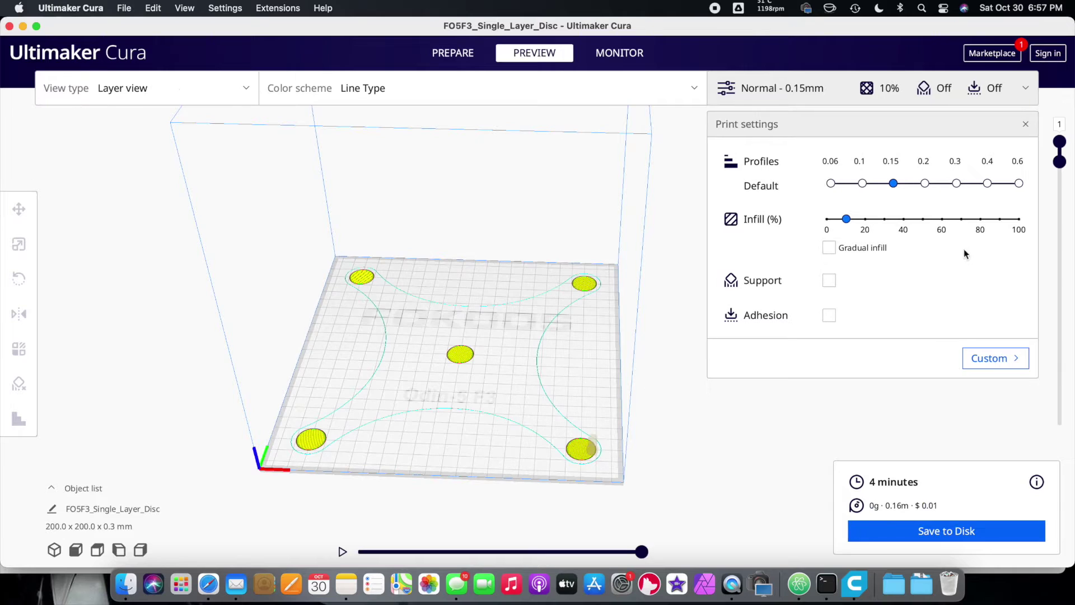
{"action": "mouse_move", "coordinate": [641, 551]}
{"action": "left_mouse_down"}
{"action": "mouse_move", "coordinate": [348, 509]}
{"action": "mouse_move", "coordinate": [652, 531]}
{"action": "left_mouse_up"}
Make the Skirt Line Count setting visible among the build plate adhesion settings.
{"action": "left_click", "coordinate": [992, 358]}
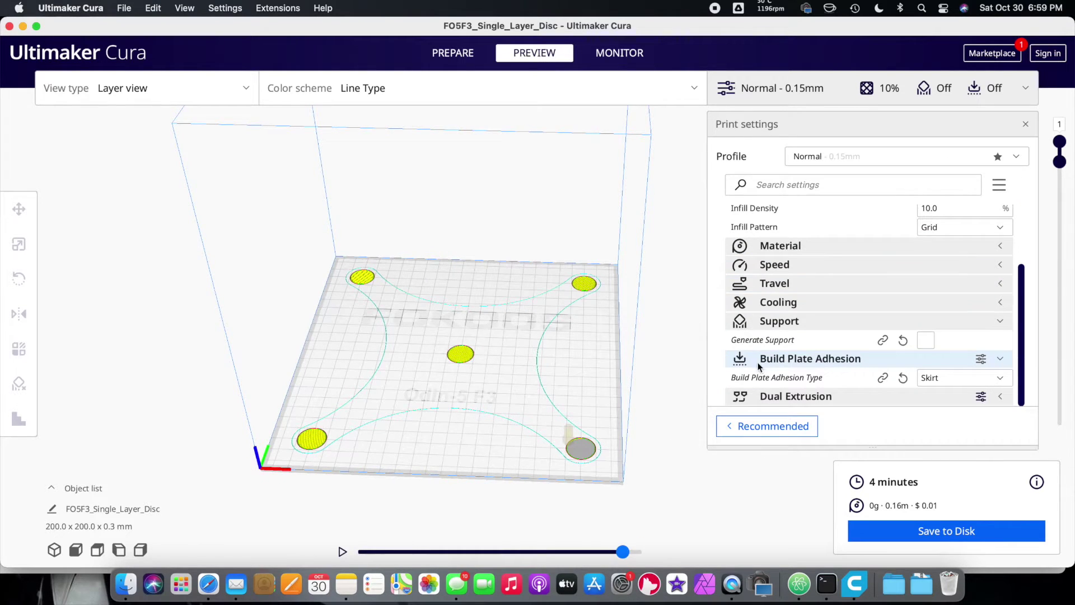
{"action": "mouse_move", "coordinate": [986, 376]}
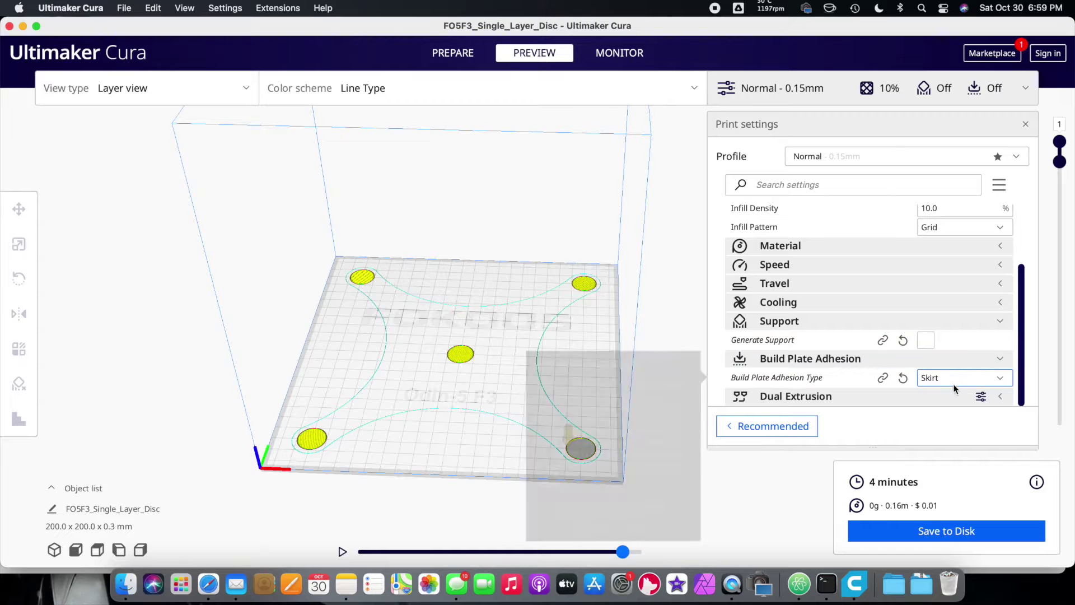
{"action": "left_click", "coordinate": [981, 359]}
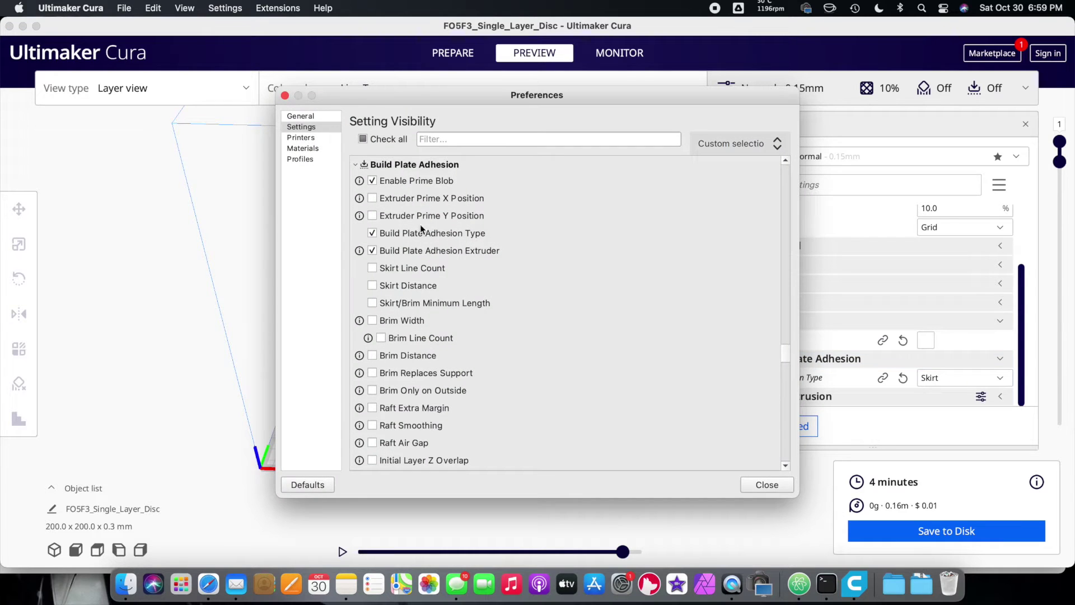
{"action": "left_click", "coordinate": [373, 269]}
{"action": "left_click", "coordinate": [767, 485]}
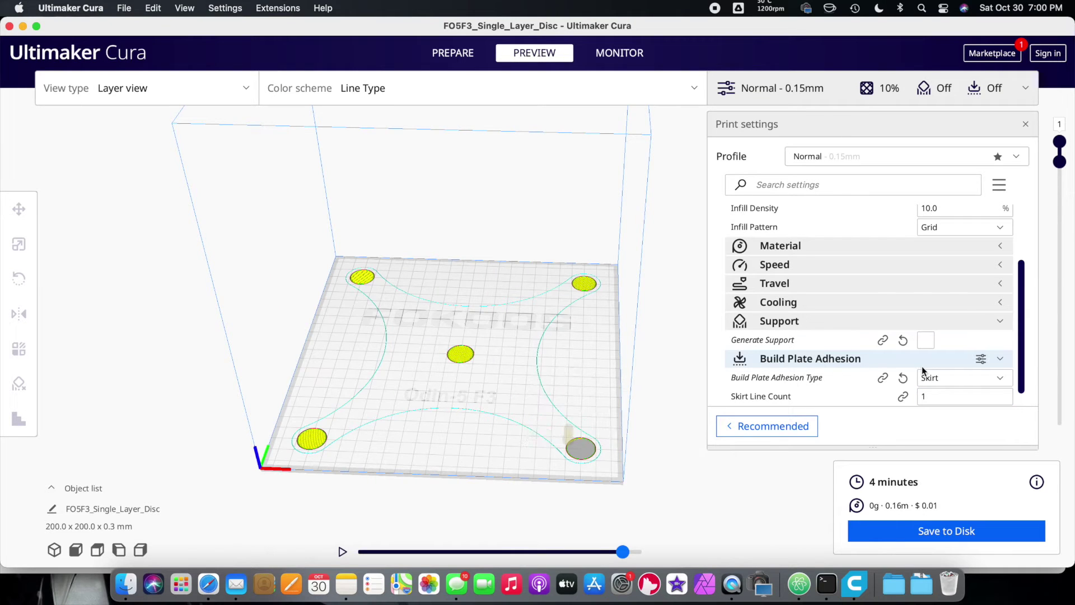
Set Skirt Line Count to 3, re-slice, and inspect the wider skirt in the preview.
{"action": "mouse_move", "coordinate": [781, 380]}
{"action": "left_click", "coordinate": [937, 399]}
{"action": "type", "text": "3"}
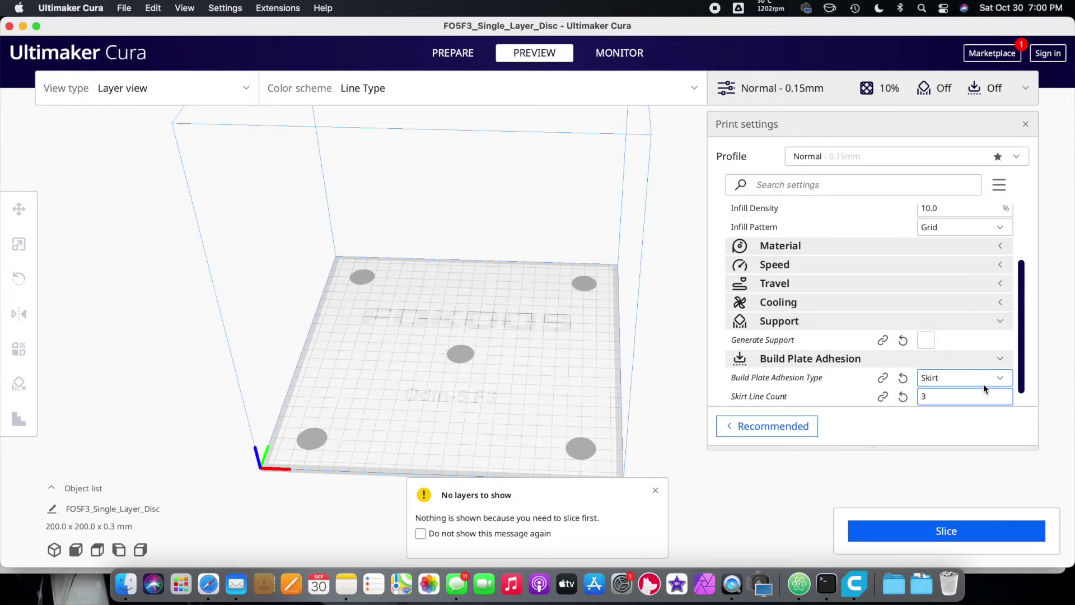
{"action": "left_click", "coordinate": [939, 529]}
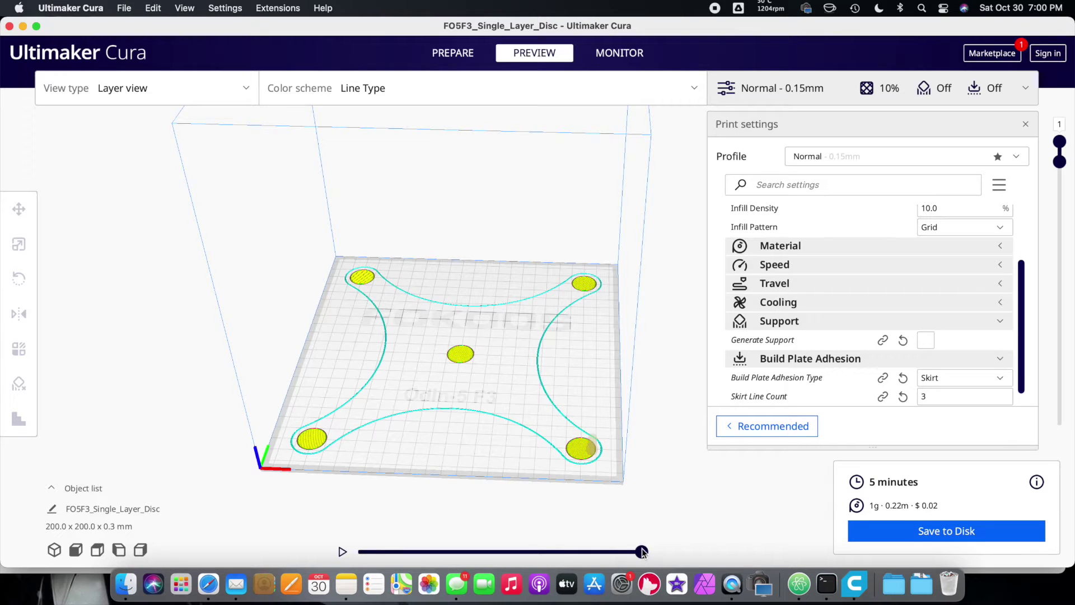
{"action": "mouse_move", "coordinate": [641, 551]}
{"action": "left_mouse_down"}
{"action": "mouse_move", "coordinate": [372, 551]}
{"action": "mouse_move", "coordinate": [356, 539]}
{"action": "mouse_move", "coordinate": [578, 529]}
{"action": "mouse_move", "coordinate": [594, 422]}
{"action": "left_mouse_up"}
{"action": "left_click", "coordinate": [454, 53]}
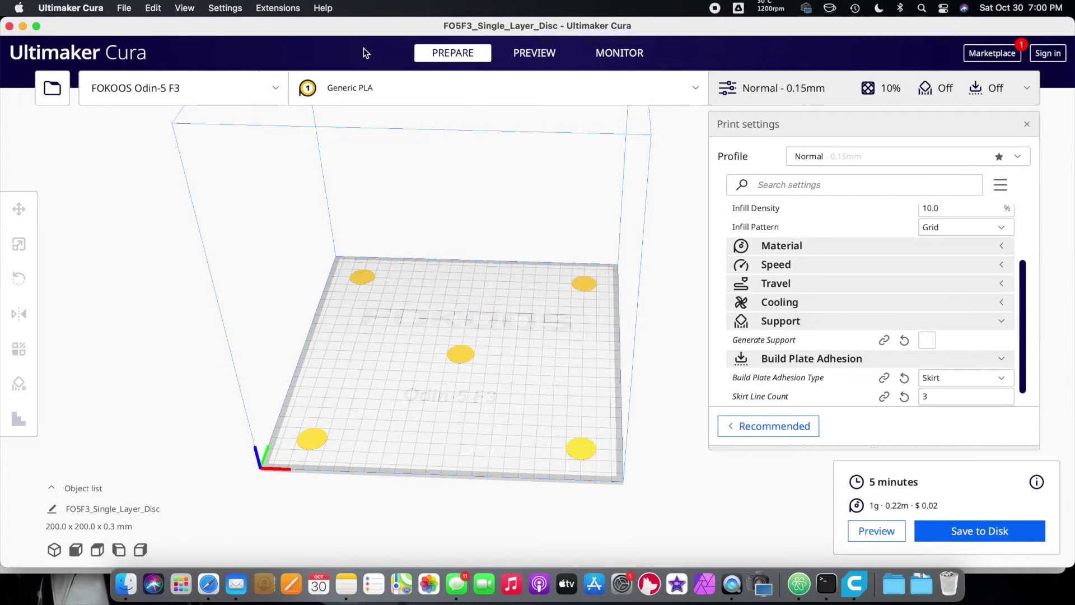
Open Manage Materials and select the editable copy of Generic PLA.
{"action": "left_click", "coordinate": [381, 91]}
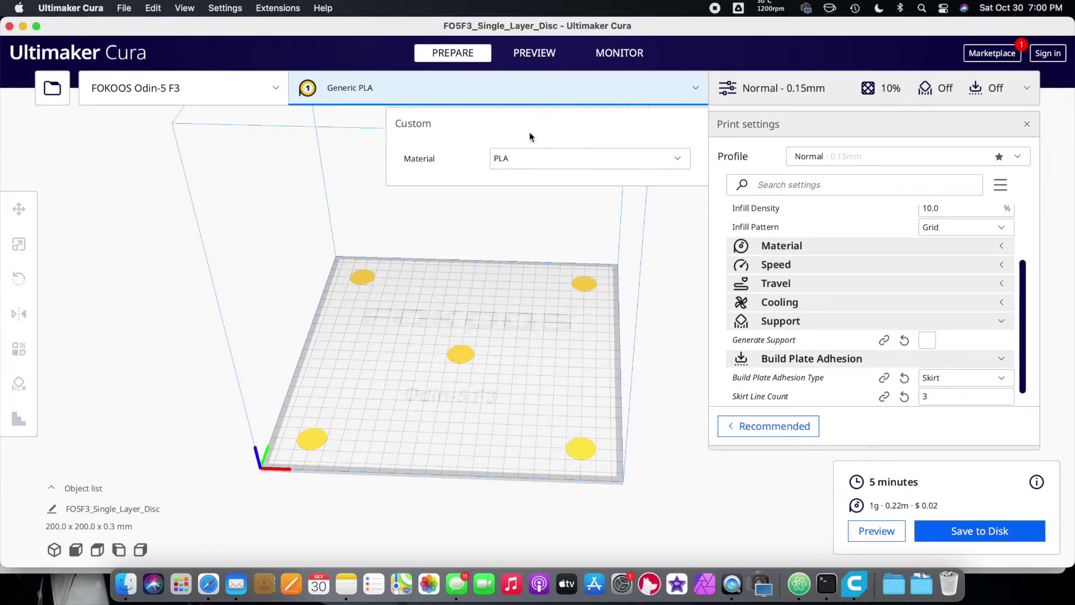
{"action": "left_click", "coordinate": [560, 159]}
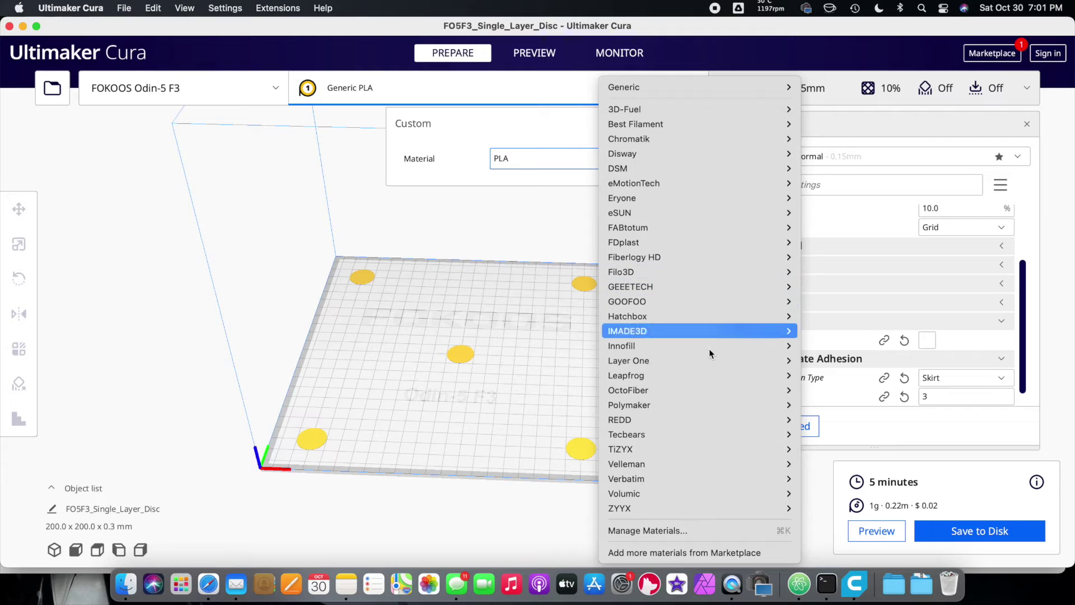
{"action": "left_click", "coordinate": [671, 531]}
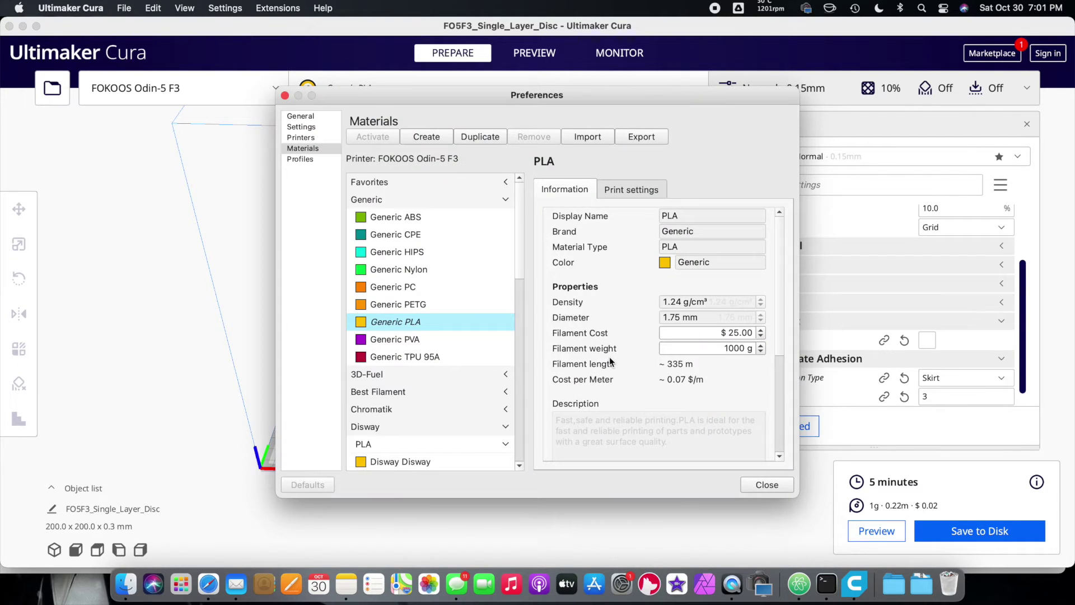
{"action": "left_click", "coordinate": [366, 322]}
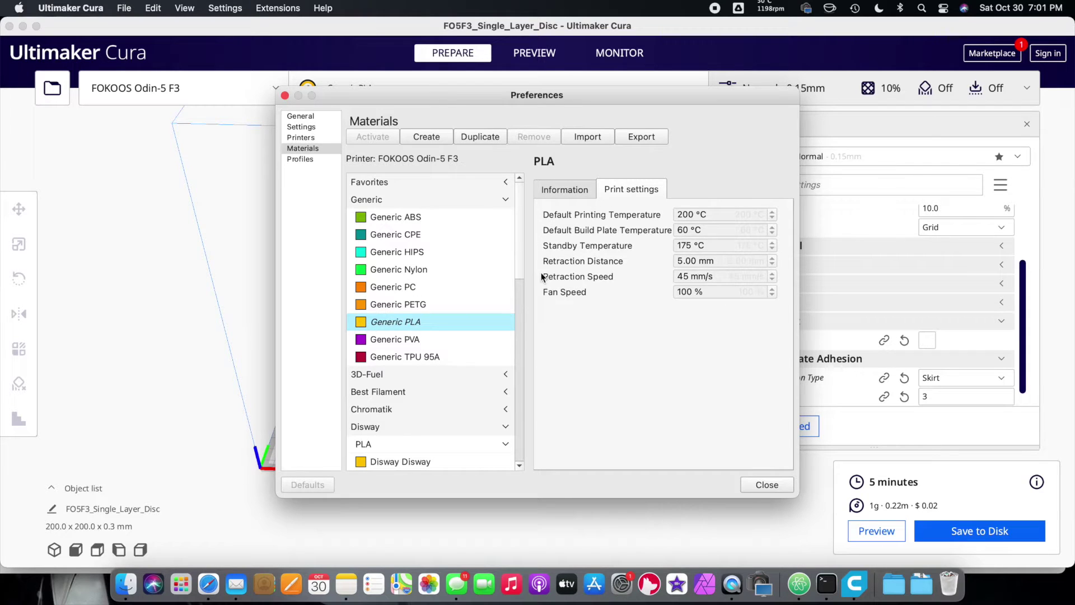
{"action": "left_click", "coordinate": [585, 432]}
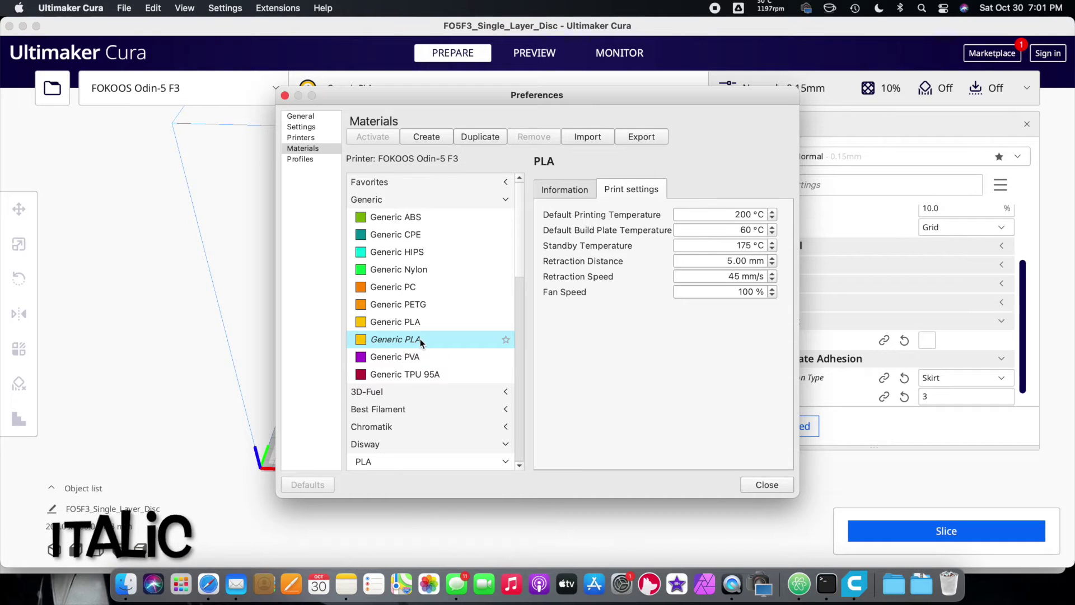
Rename the material to PLA+ and set its brand to DURAMIC 3D.
{"action": "left_click", "coordinate": [579, 191]}
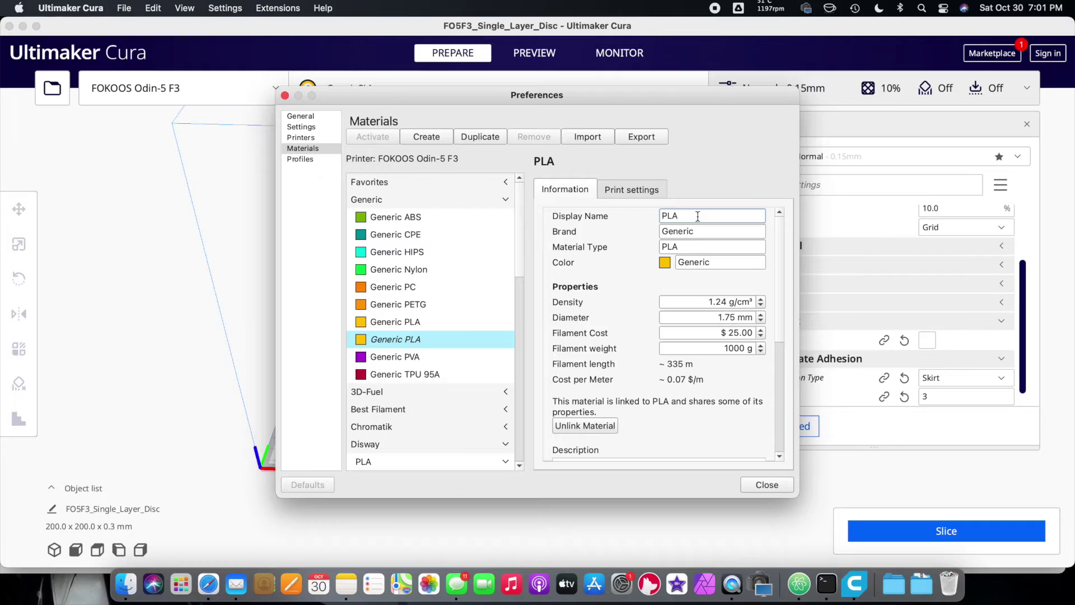
{"action": "type", "text": "+"}
{"action": "double_click", "coordinate": [703, 232]}
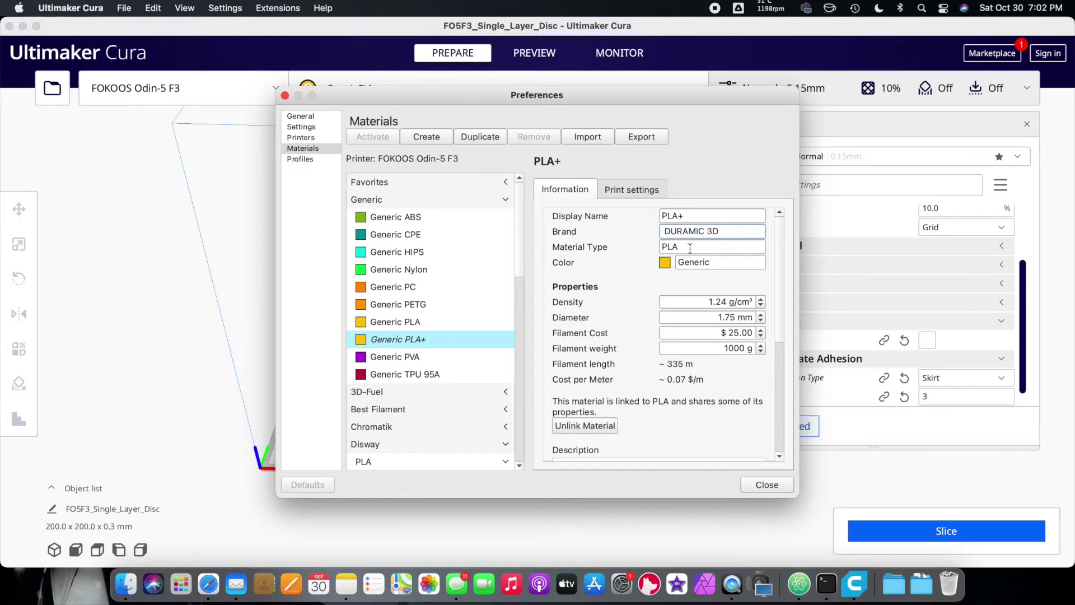
{"action": "key", "text": "BackSpace"}
{"action": "left_click", "coordinate": [694, 249]}
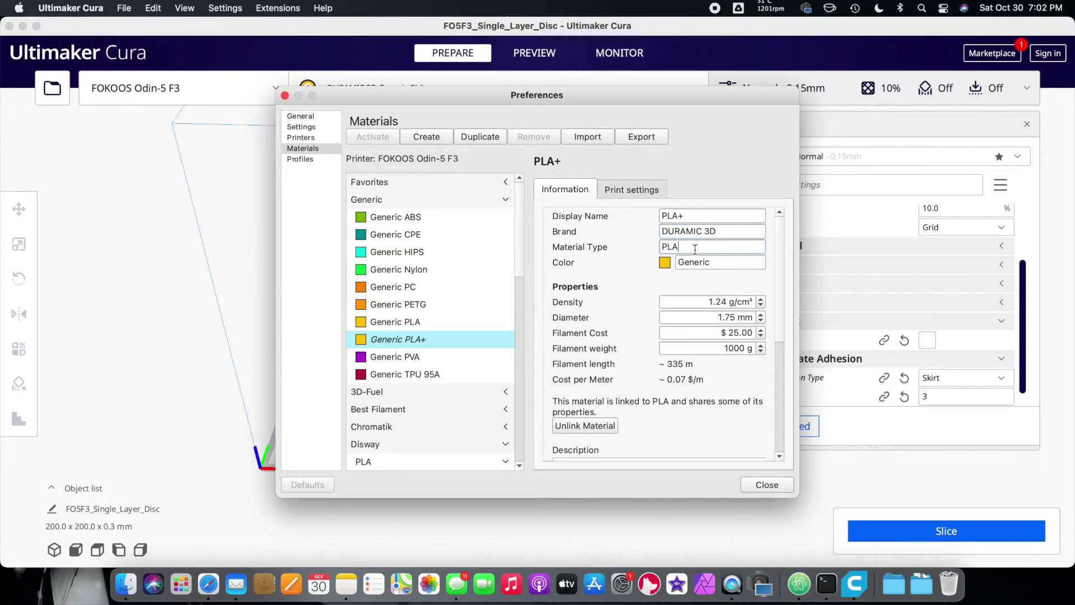
Set the material colour to a fully saturated red.
{"action": "left_click", "coordinate": [665, 263]}
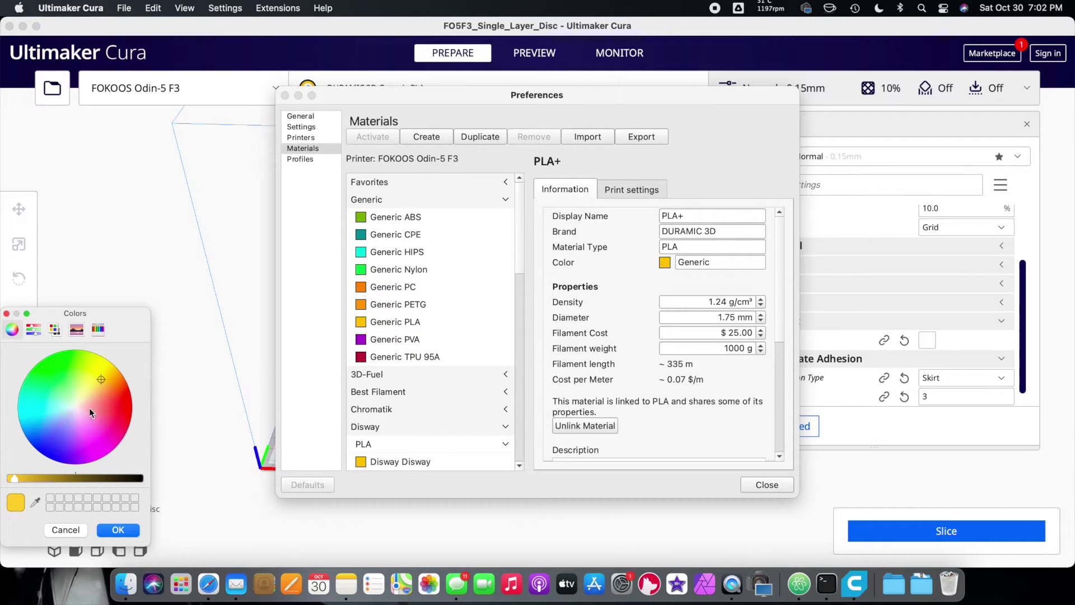
{"action": "left_click", "coordinate": [119, 403]}
{"action": "left_click", "coordinate": [127, 403]}
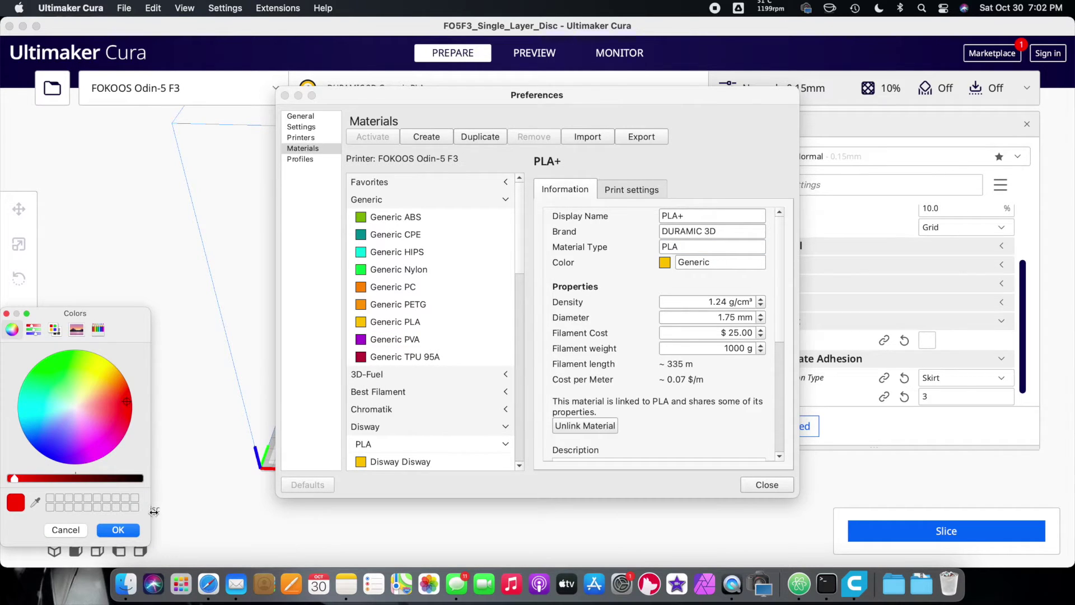
{"action": "left_click", "coordinate": [128, 527]}
Set the printing temperature to 220 °C, close the manager, and re-slice the plate.
{"action": "left_click", "coordinate": [632, 187]}
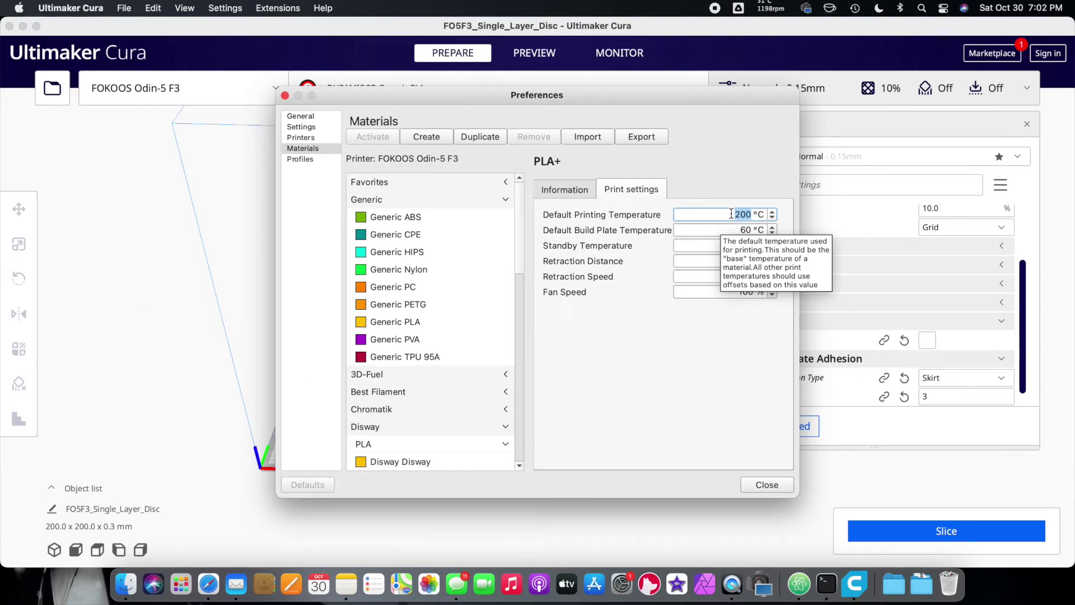
{"action": "type", "text": "22"}
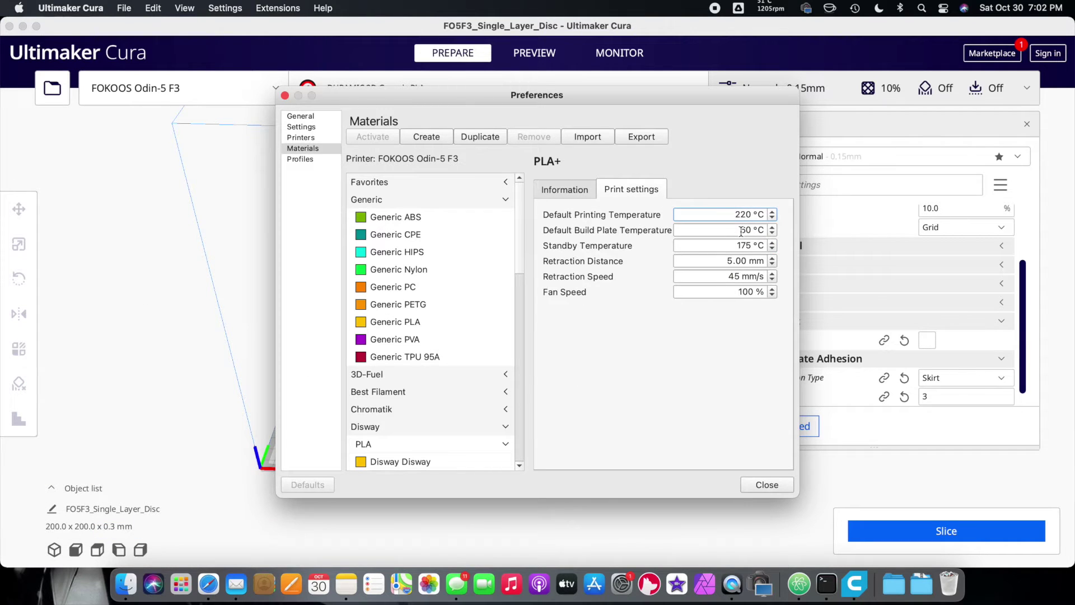
{"action": "double_click", "coordinate": [732, 246]}
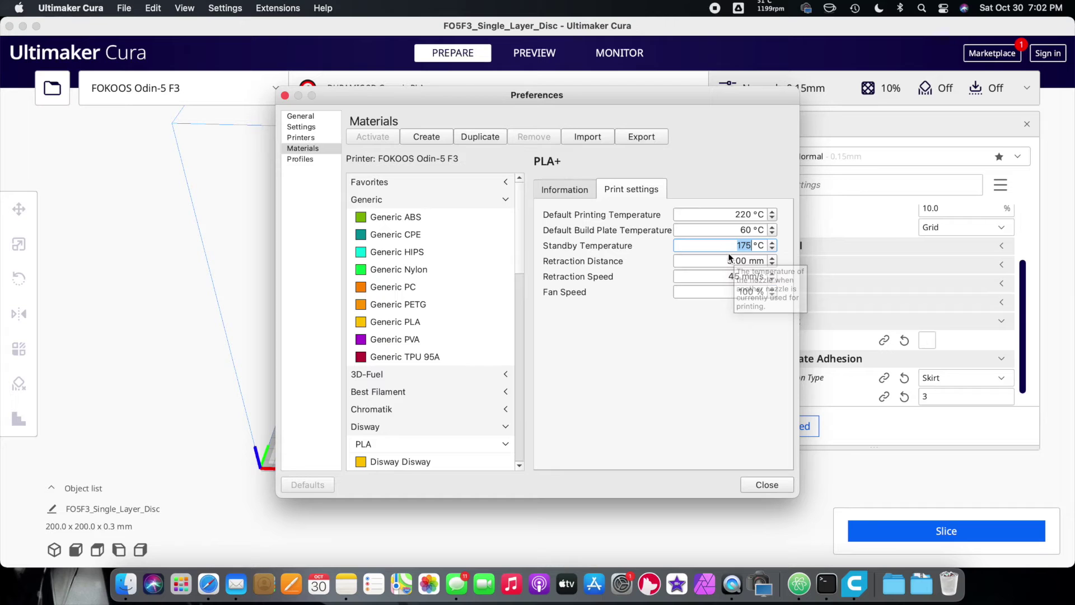
{"action": "type", "text": "2"}
{"action": "type", "text": "20"}
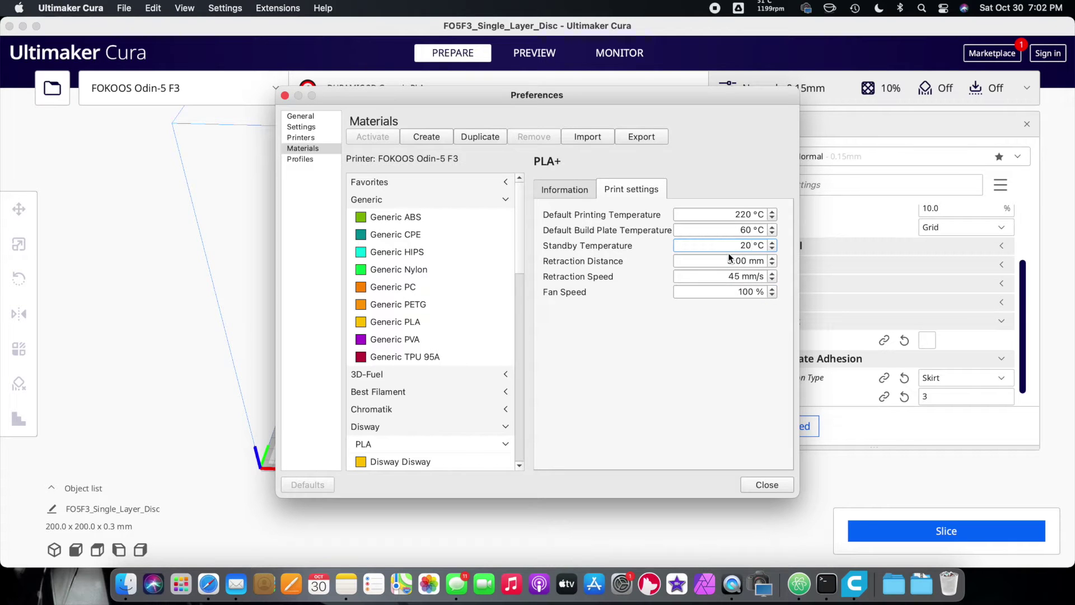
{"action": "left_click", "coordinate": [767, 485]}
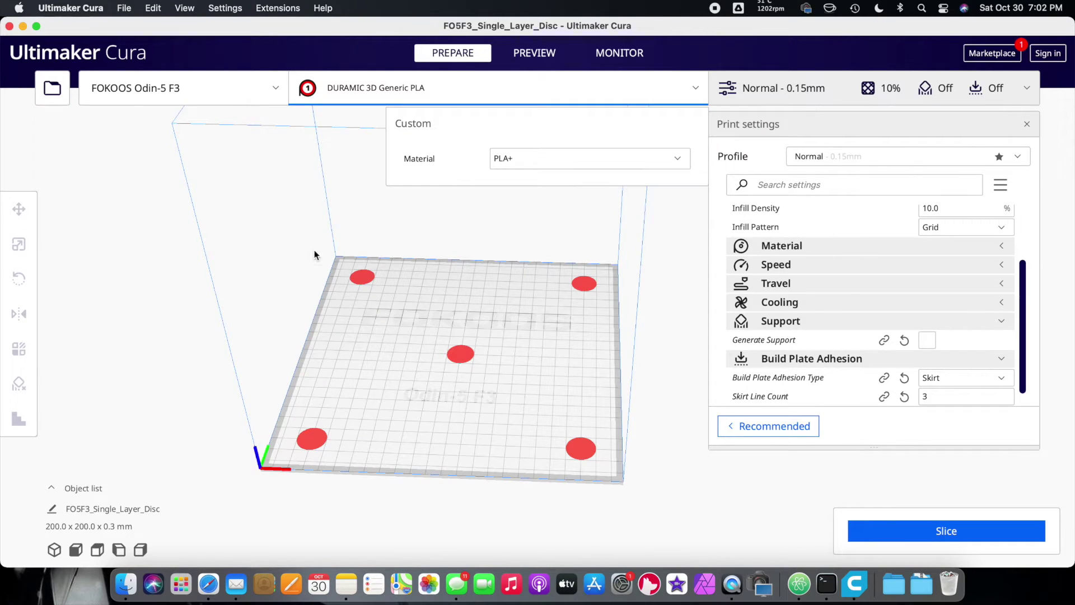
{"action": "left_click", "coordinate": [885, 522]}
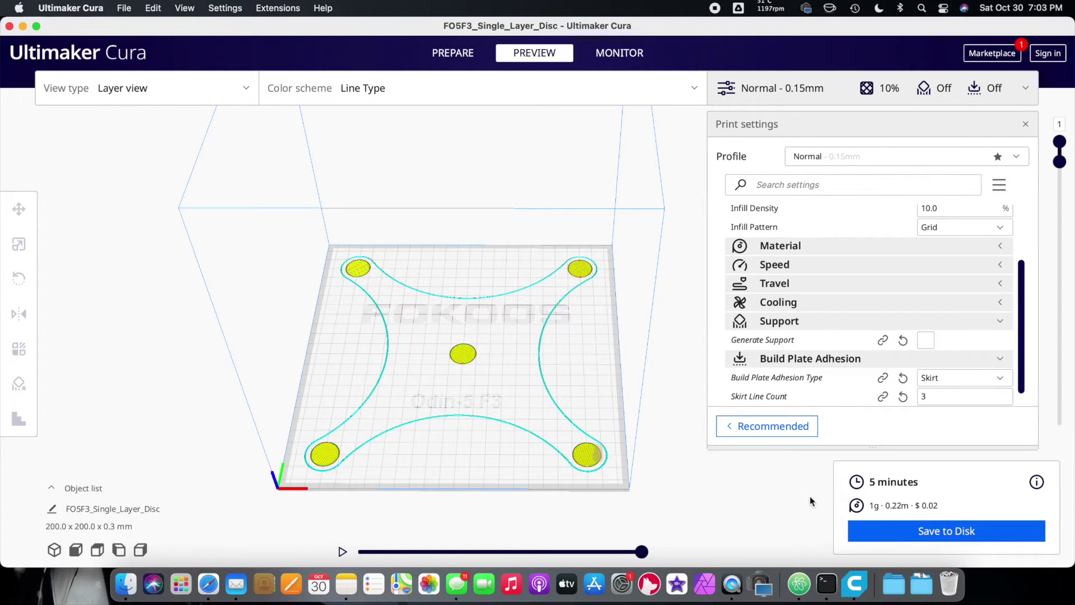
Save the sliced G-code to the Desktop as '220-60 bed leveling.gcode'.
{"action": "left_click", "coordinate": [919, 541]}
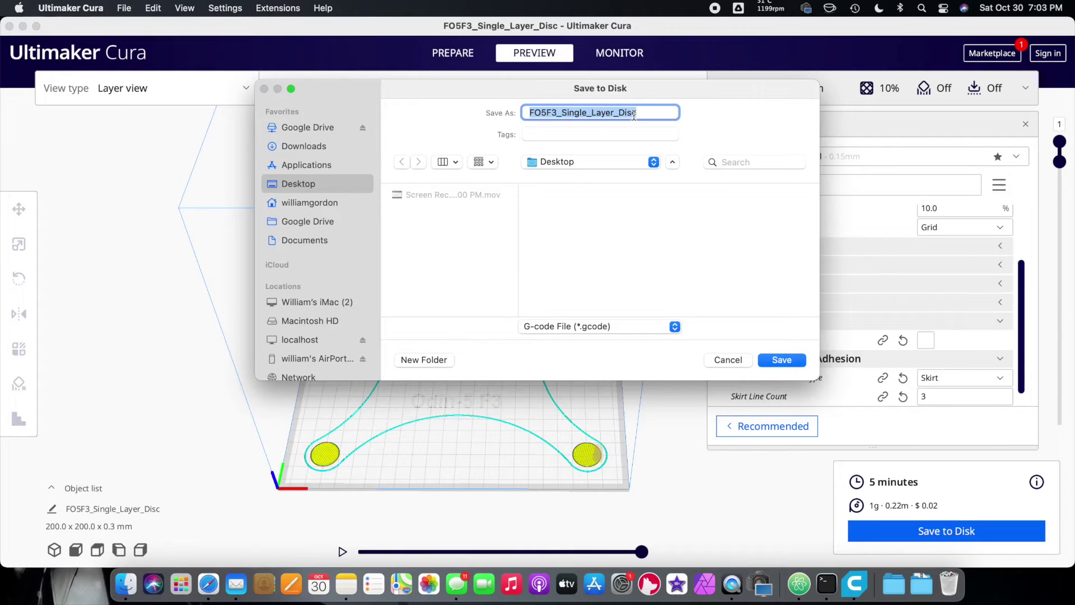
{"action": "type", "text": "bed leveling"}
{"action": "key", "text": "super+Left"}
{"action": "type", "text": "220"}
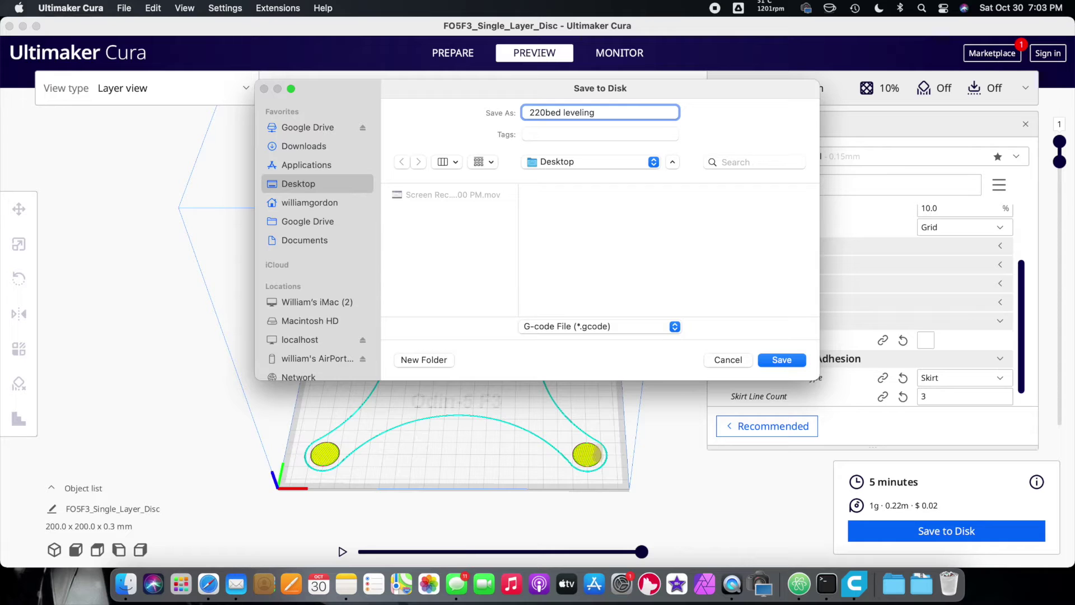
{"action": "type", "text": "-60"}
{"action": "left_click", "coordinate": [782, 360]}
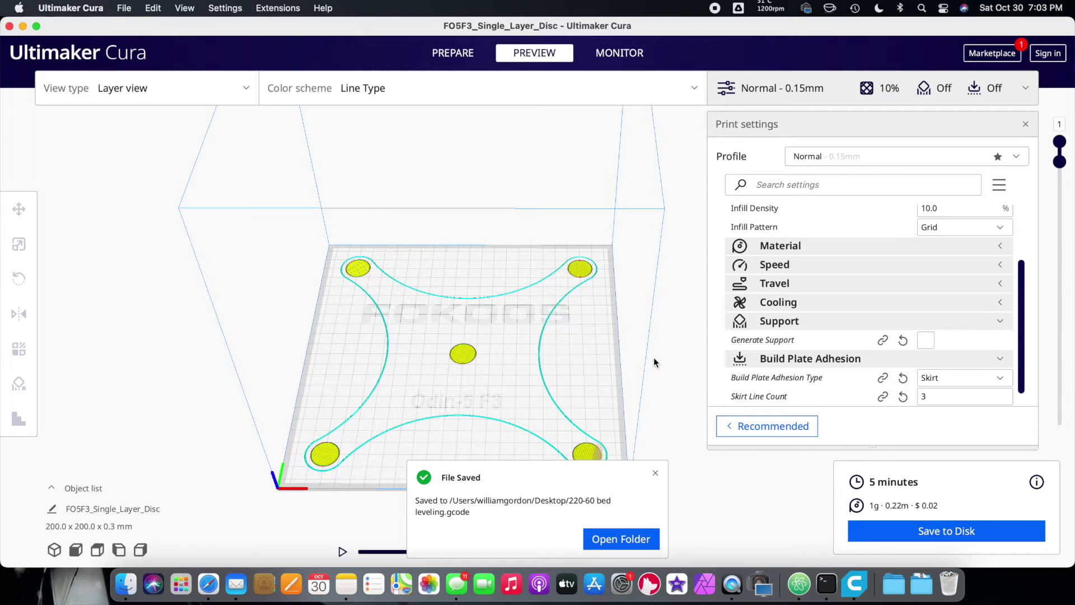
Return to Prepare and check the material brand list without changing the material.
{"action": "left_click", "coordinate": [452, 51]}
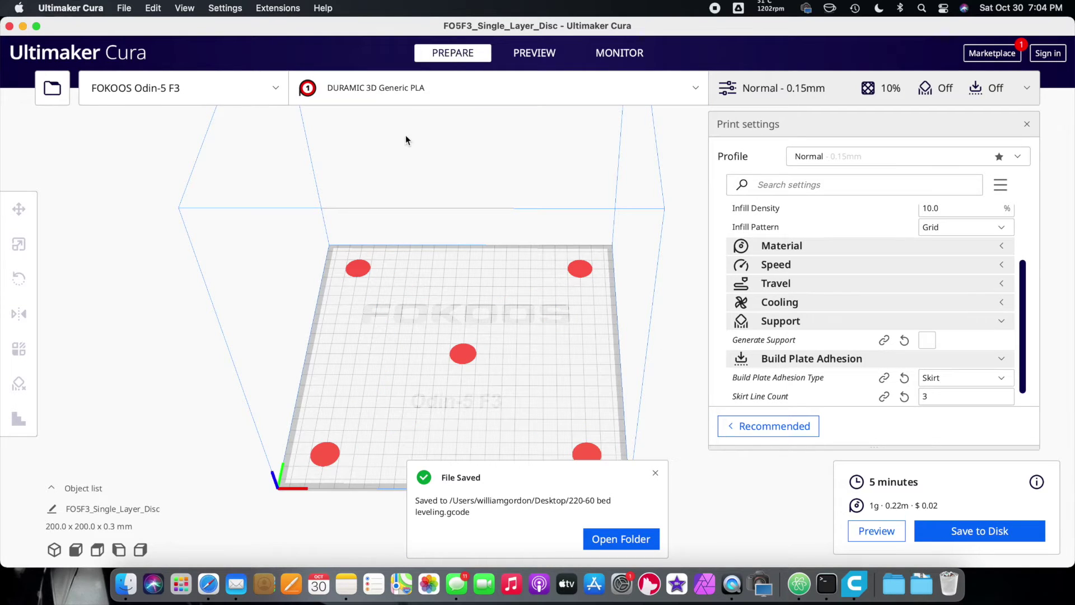
{"action": "left_click", "coordinate": [403, 92]}
{"action": "left_click", "coordinate": [660, 162]}
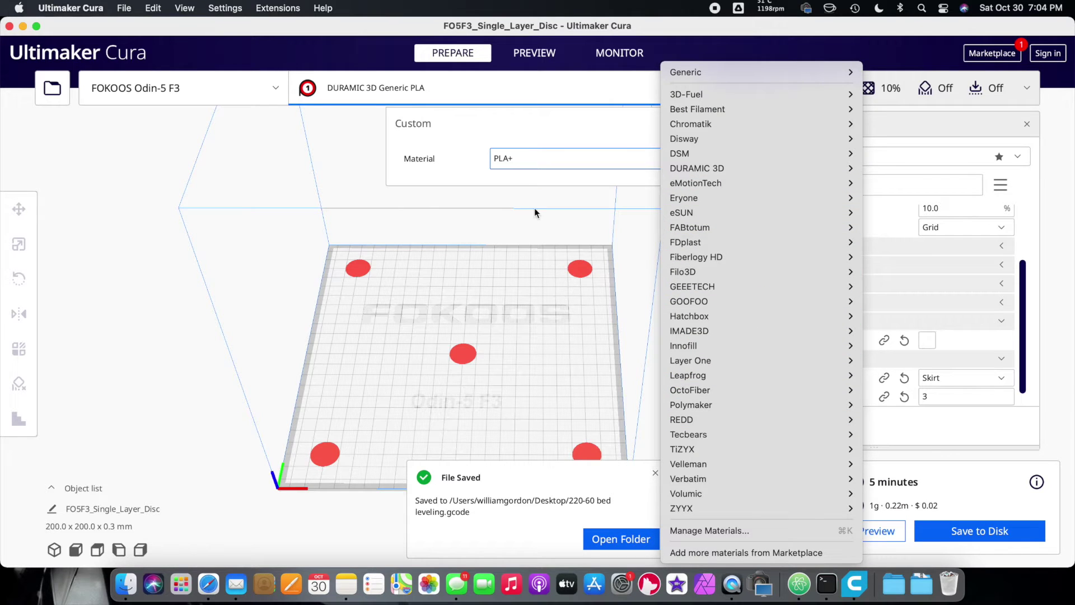
{"action": "left_click", "coordinate": [486, 116]}
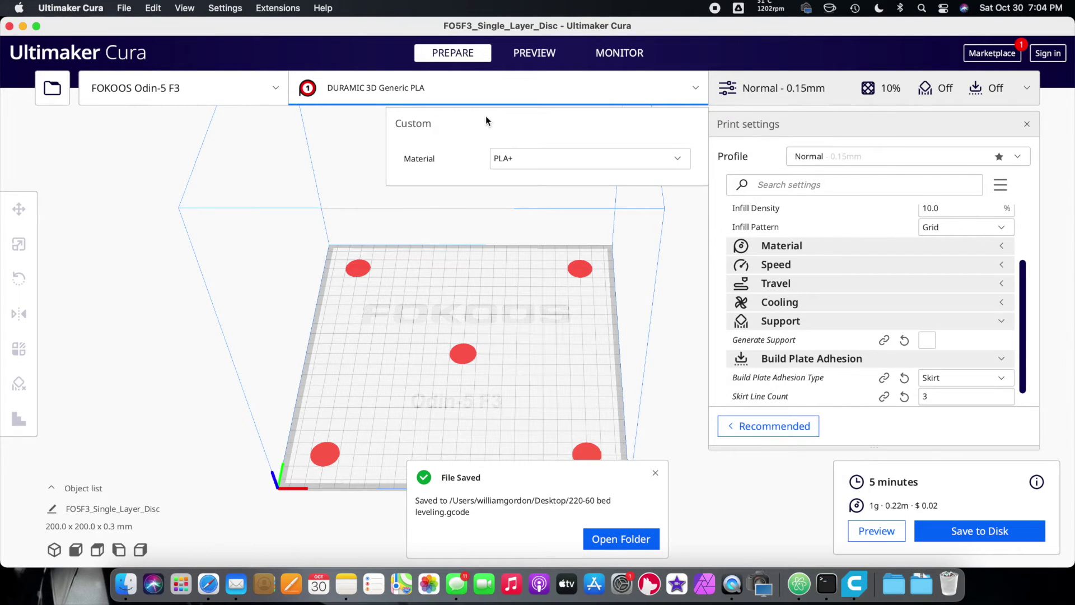